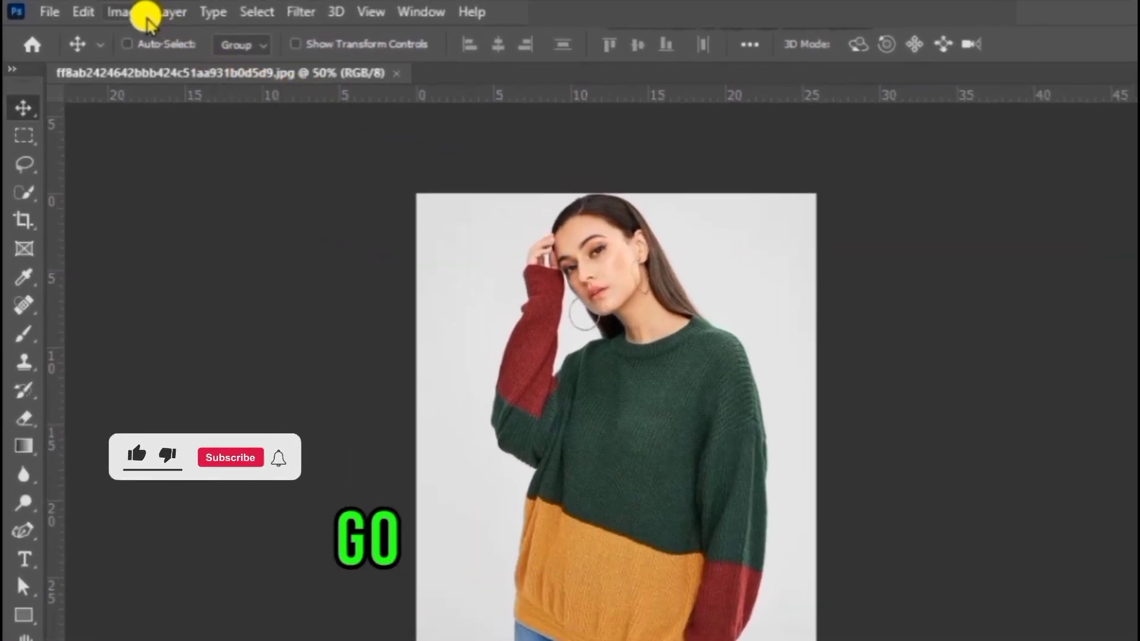
# Step: Desaturate the photo and duplicate its Background layer as Background copy
pyautogui.click(126, 12)
pyautogui.moveTo(221, 70)
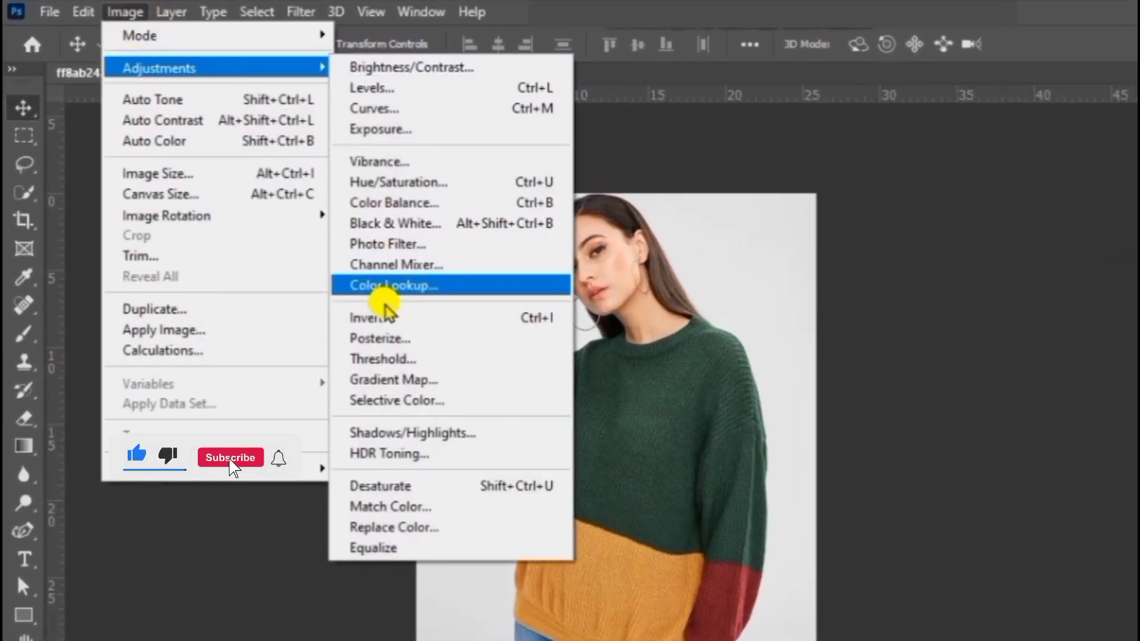
pyautogui.click(400, 486)
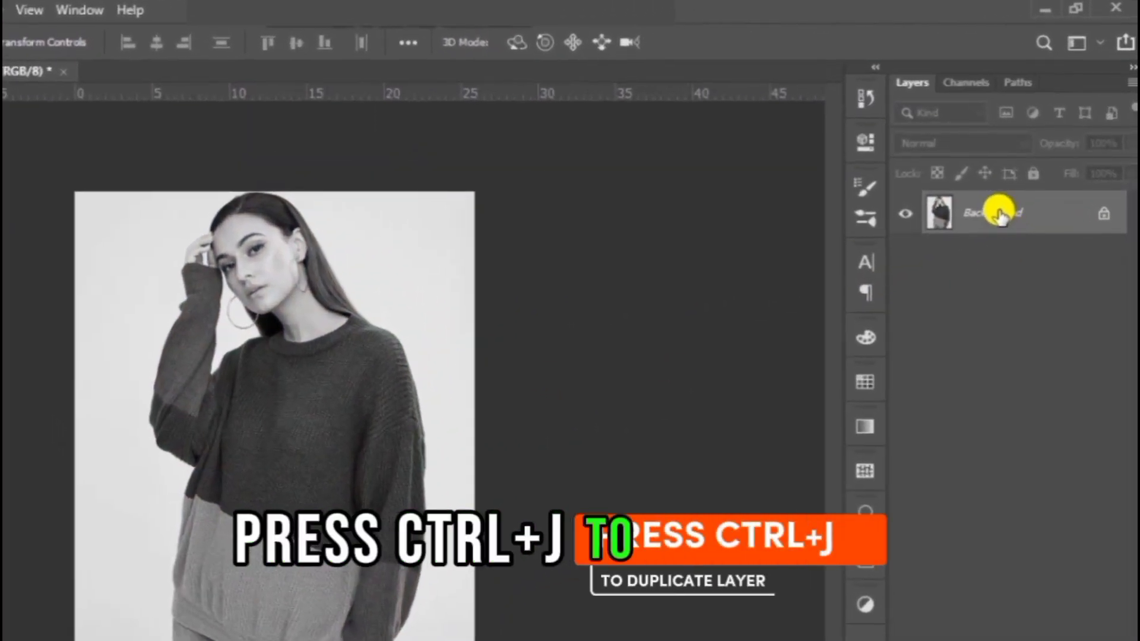
pyautogui.rightClick(1000, 214)
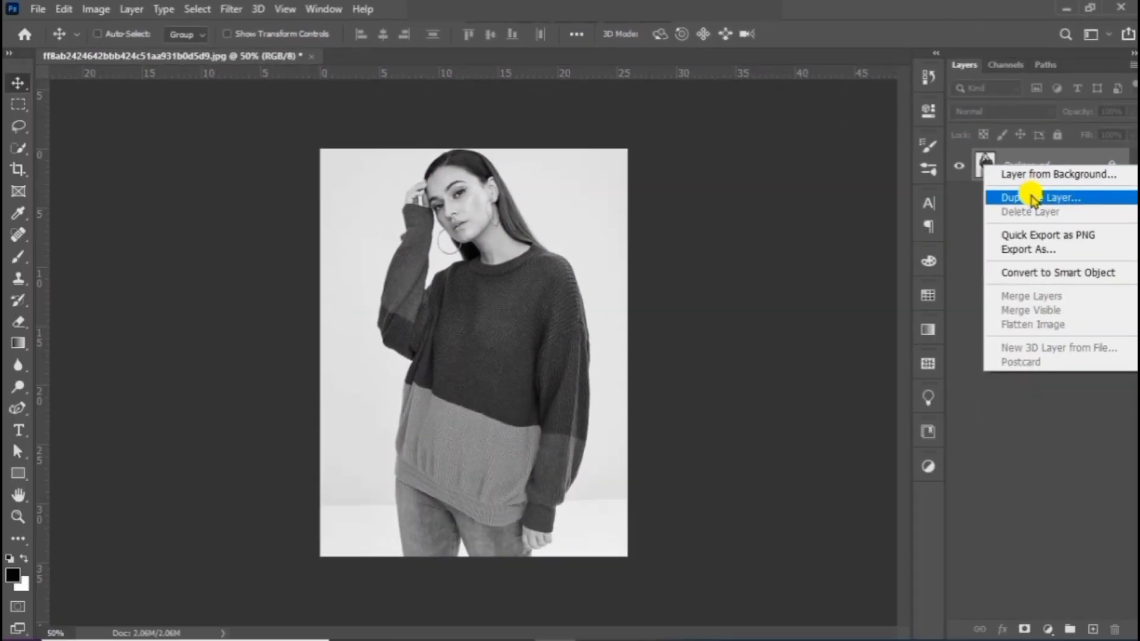
pyautogui.click(1009, 241)
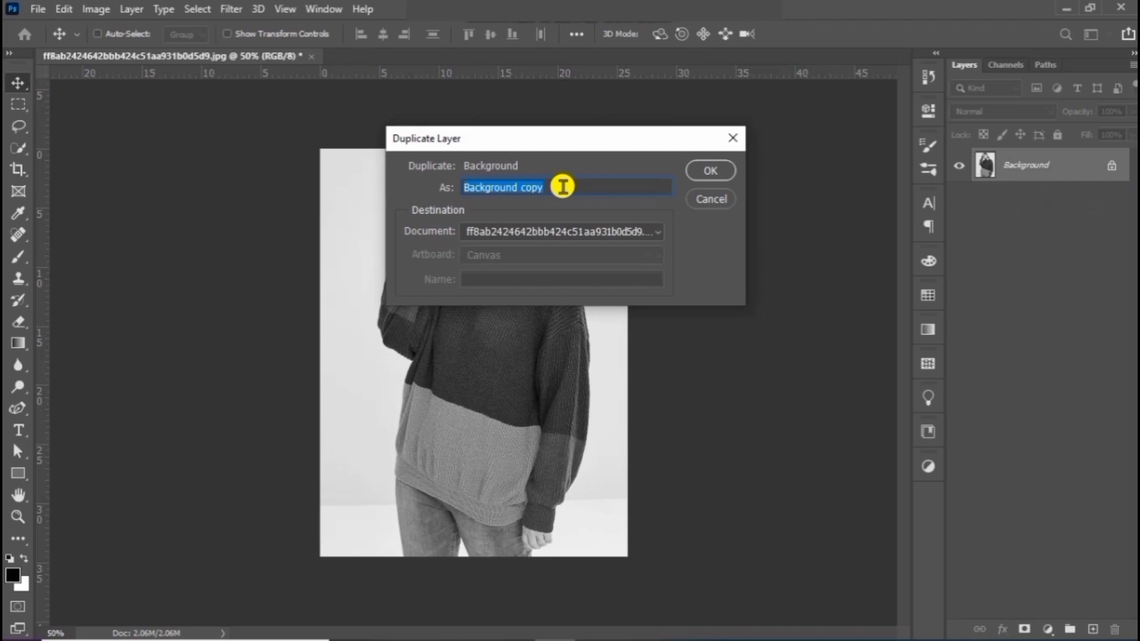
pyautogui.click(710, 172)
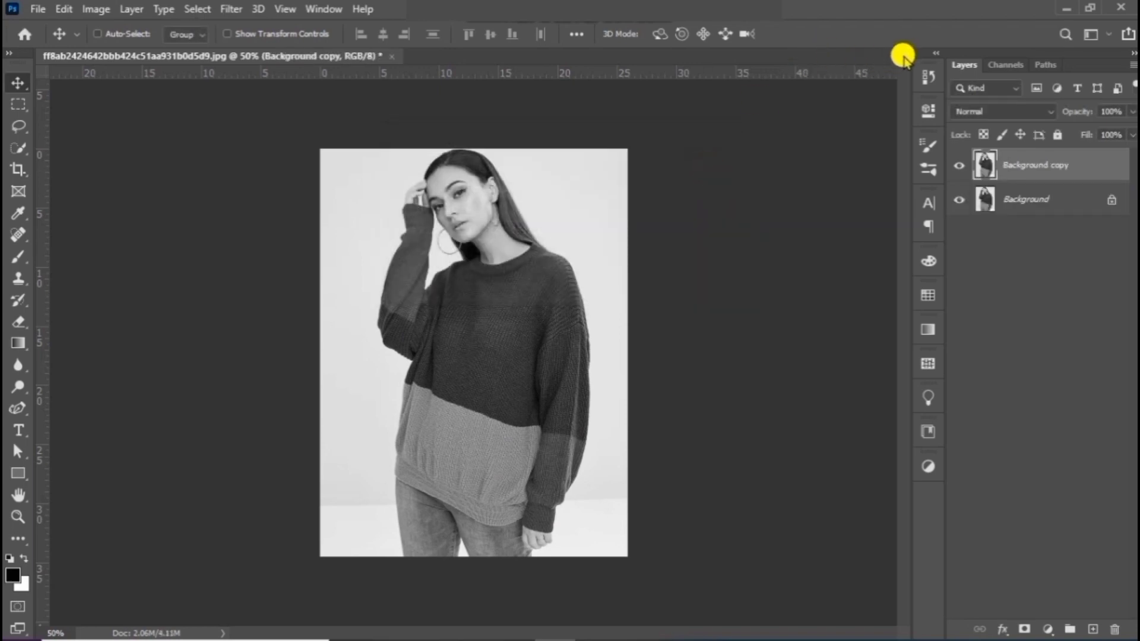
# Step: Turn off the R channel in the Background copy layer's blending options and shift that layer slightly to the right
pyautogui.doubleClick(1042, 168)
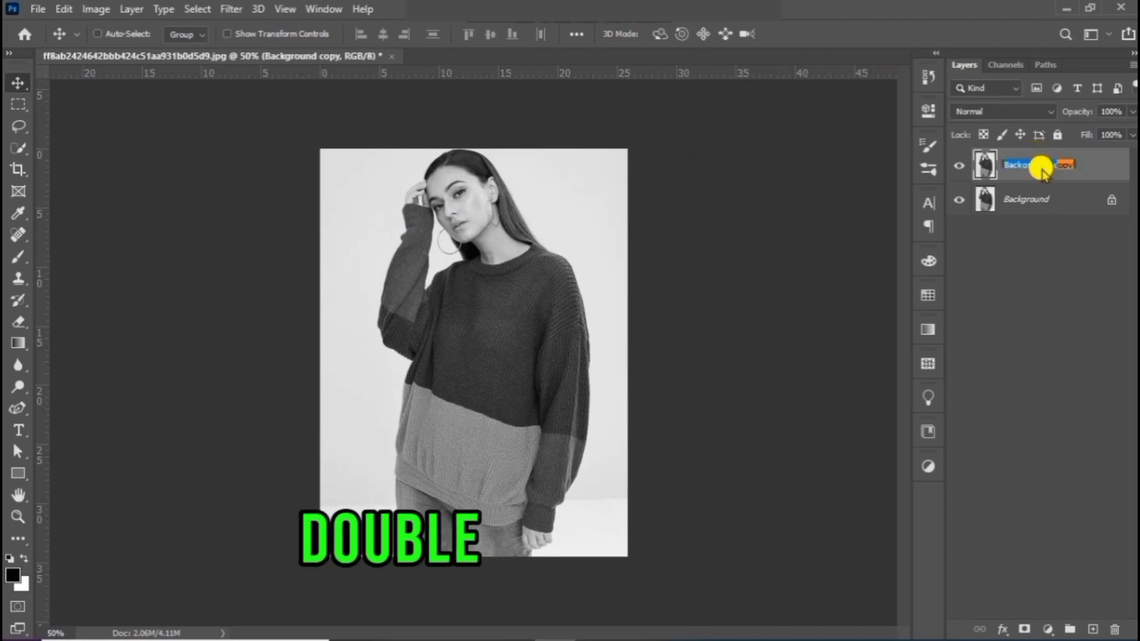
pyautogui.click(1087, 171)
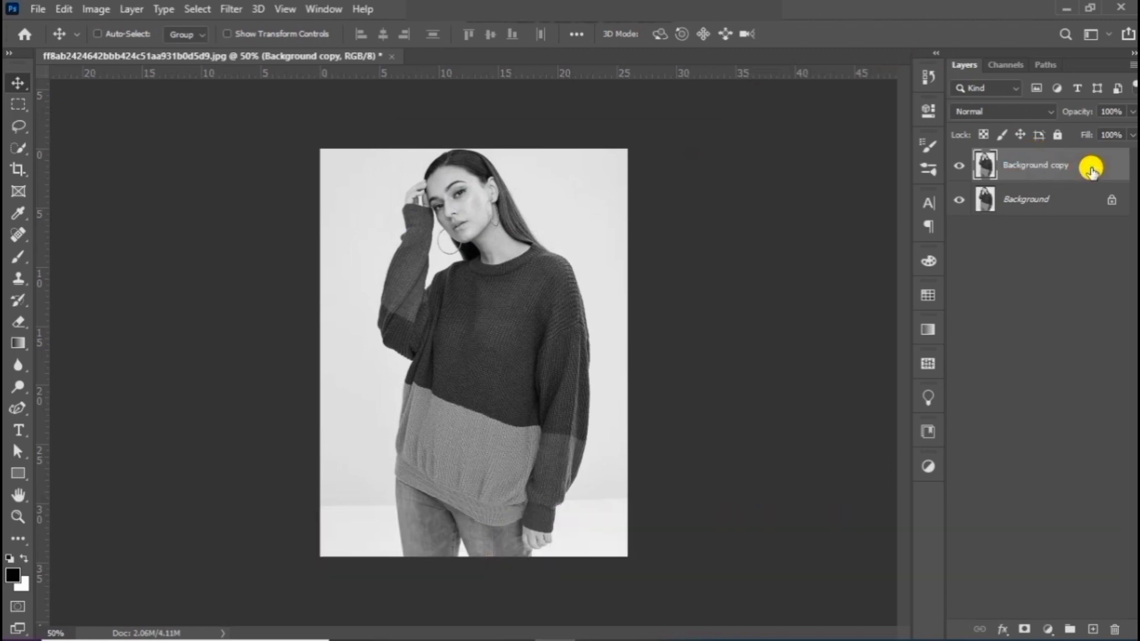
pyautogui.doubleClick(1088, 169)
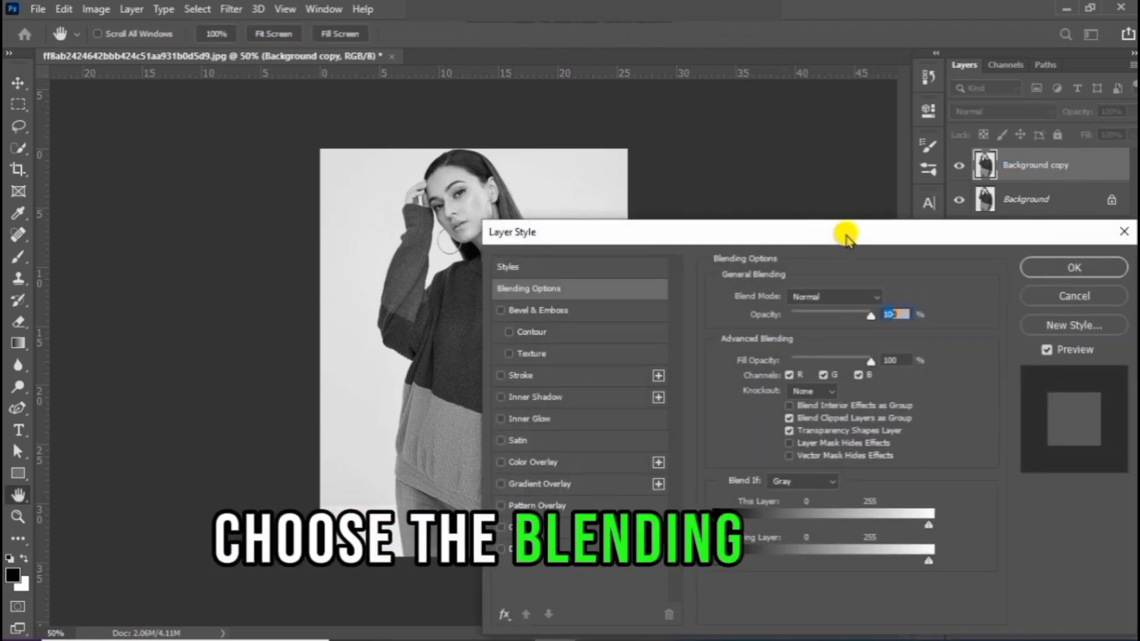
pyautogui.moveTo(846, 238); pyautogui.dragTo(628, 145)
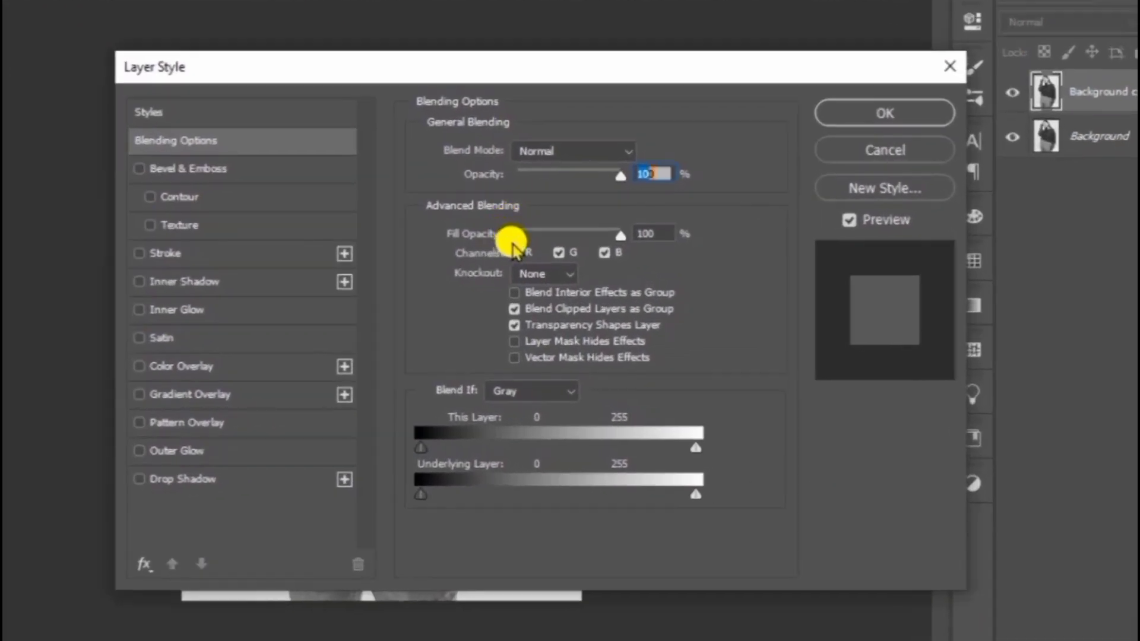
pyautogui.click(515, 253)
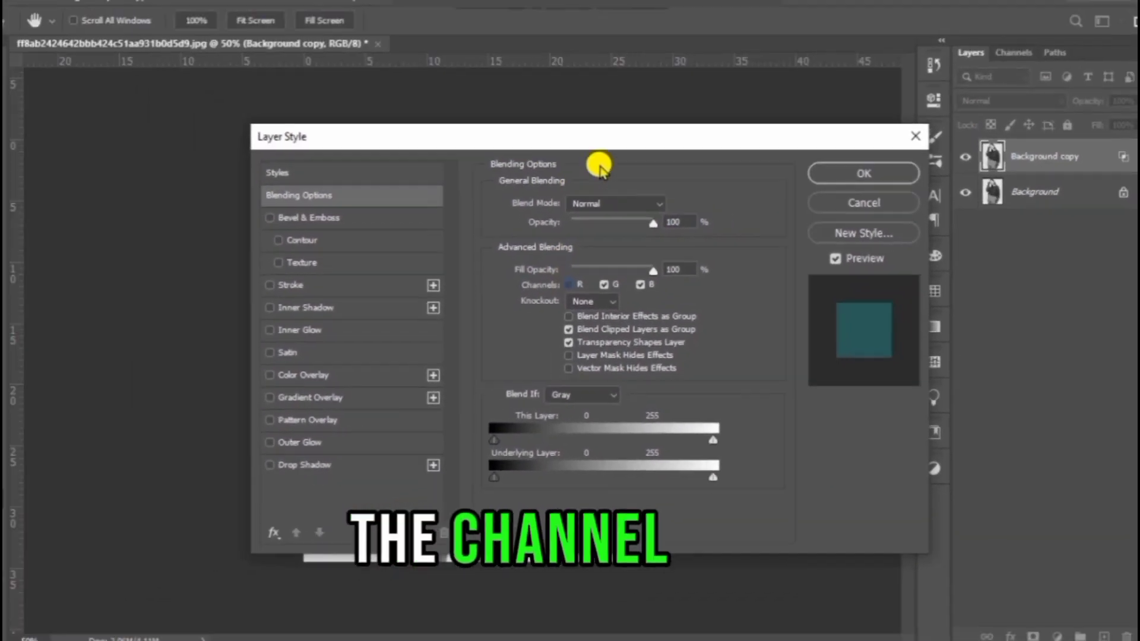
pyautogui.click(852, 112)
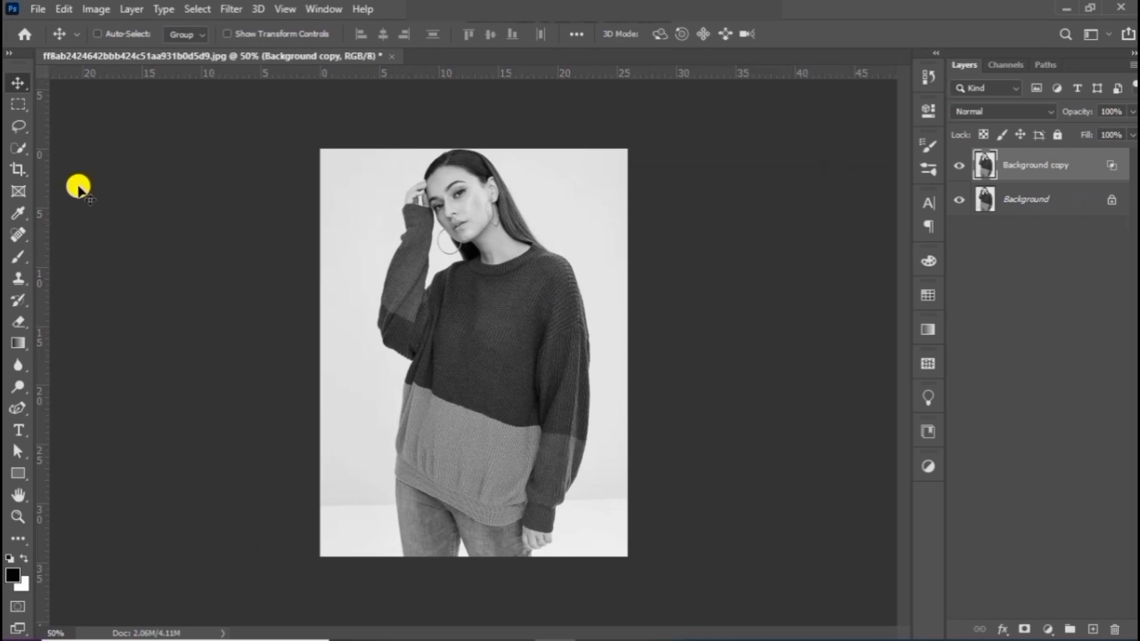
pyautogui.moveTo(490, 385)
pyautogui.mouseDown()
pyautogui.moveTo(475, 389)
pyautogui.moveTo(496, 389)
pyautogui.mouseUp()
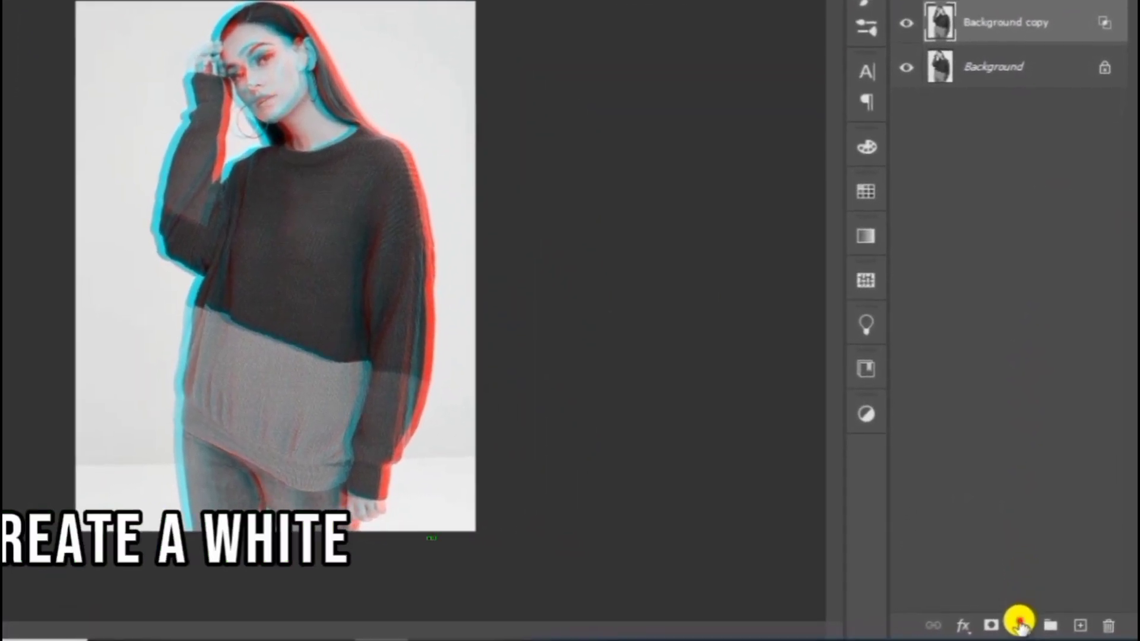
# Step: Add a near-white Solid Color fill layer above the photo layers and convert it to a Smart Object
pyautogui.click(1047, 629)
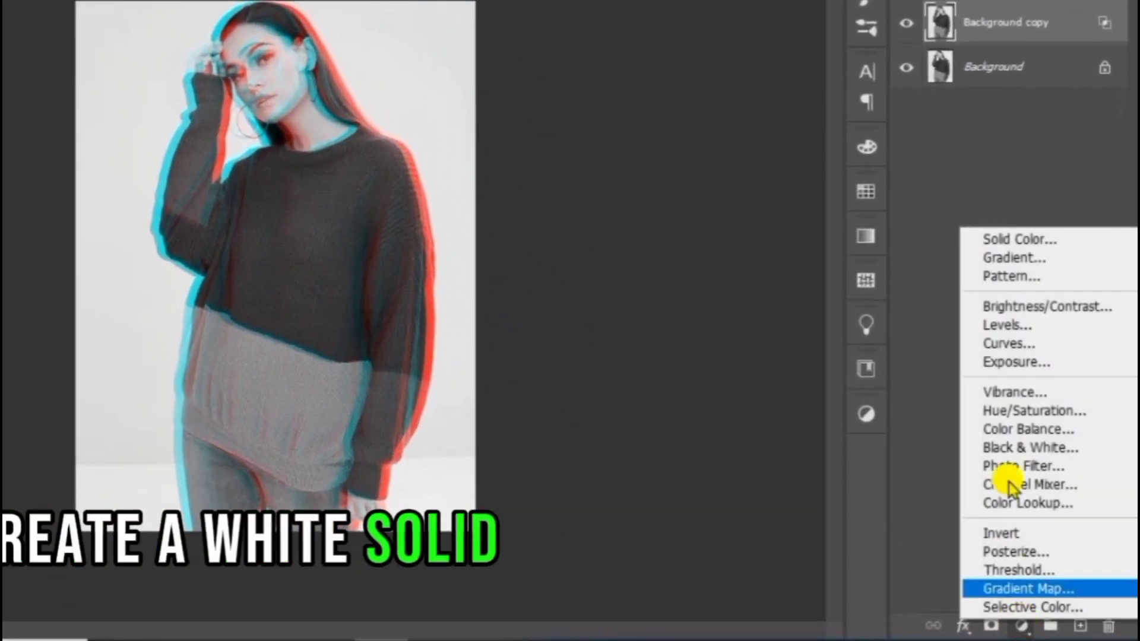
pyautogui.click(1007, 239)
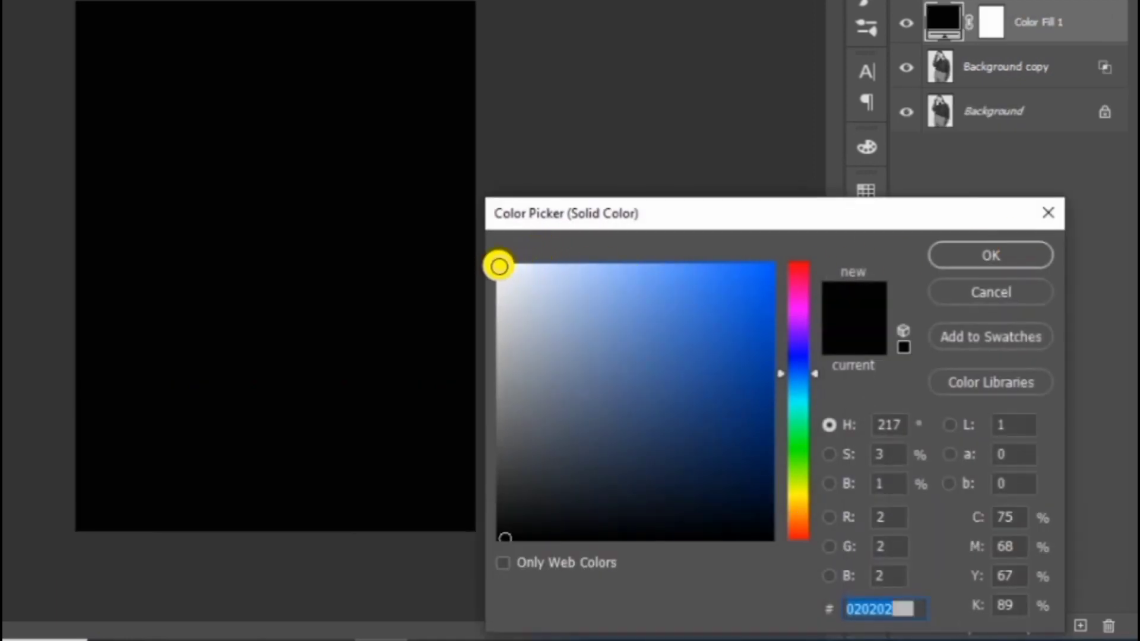
pyautogui.click(499, 266)
pyautogui.click(990, 255)
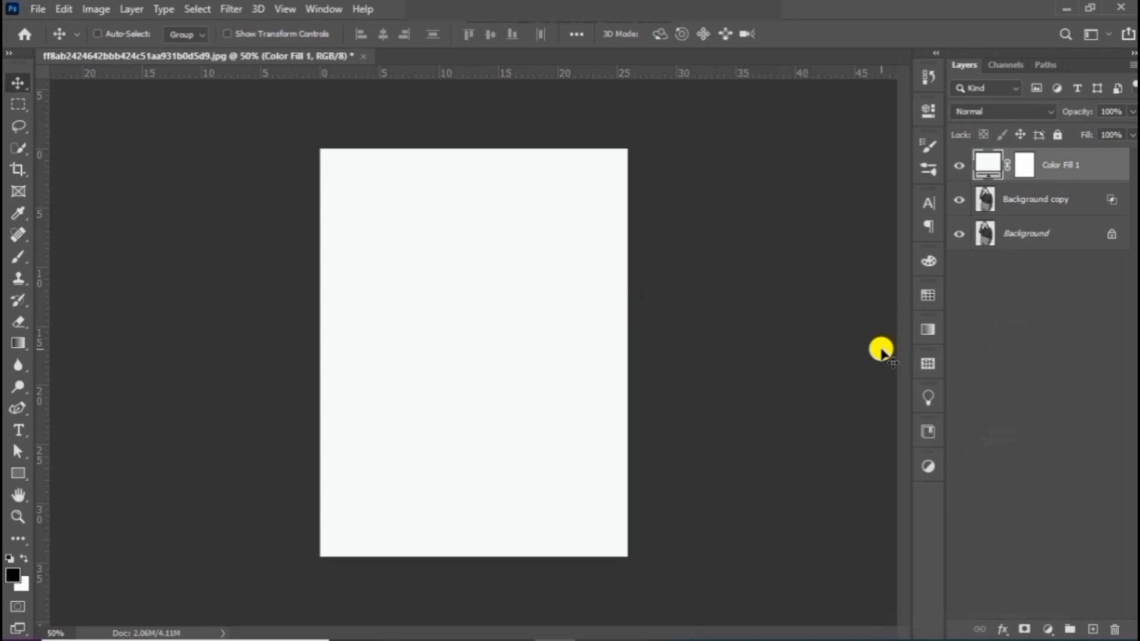
pyautogui.rightClick(1086, 160)
pyautogui.click(942, 232)
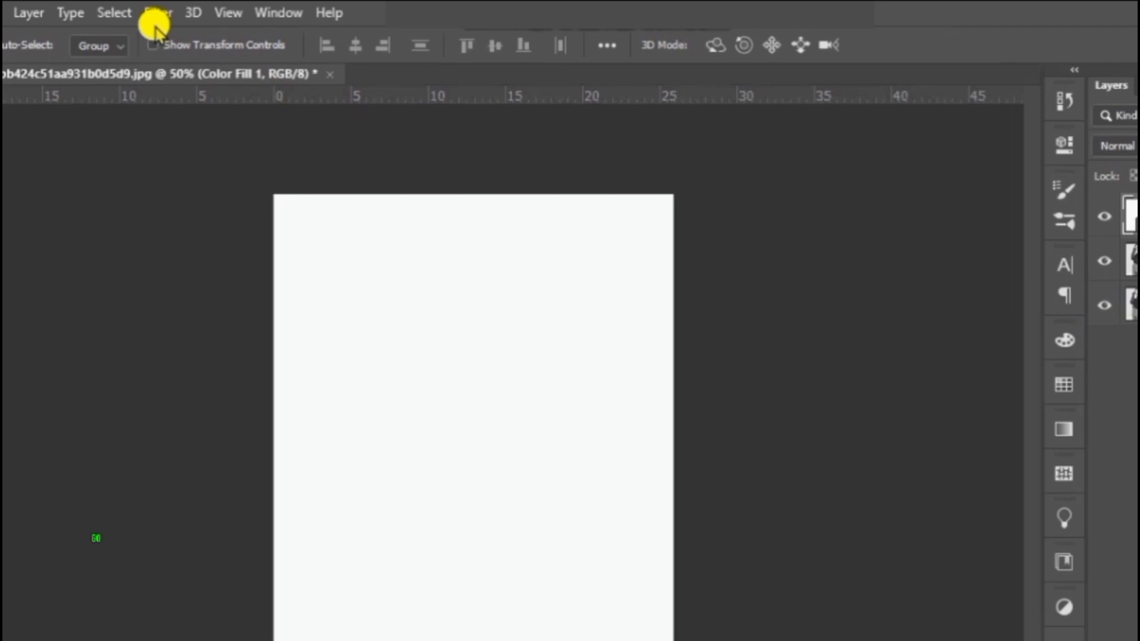
# Step: Apply the Halftone Pattern sketch filter to the fill layer with size 1, contrast 5 and pattern type Line
pyautogui.click(154, 24)
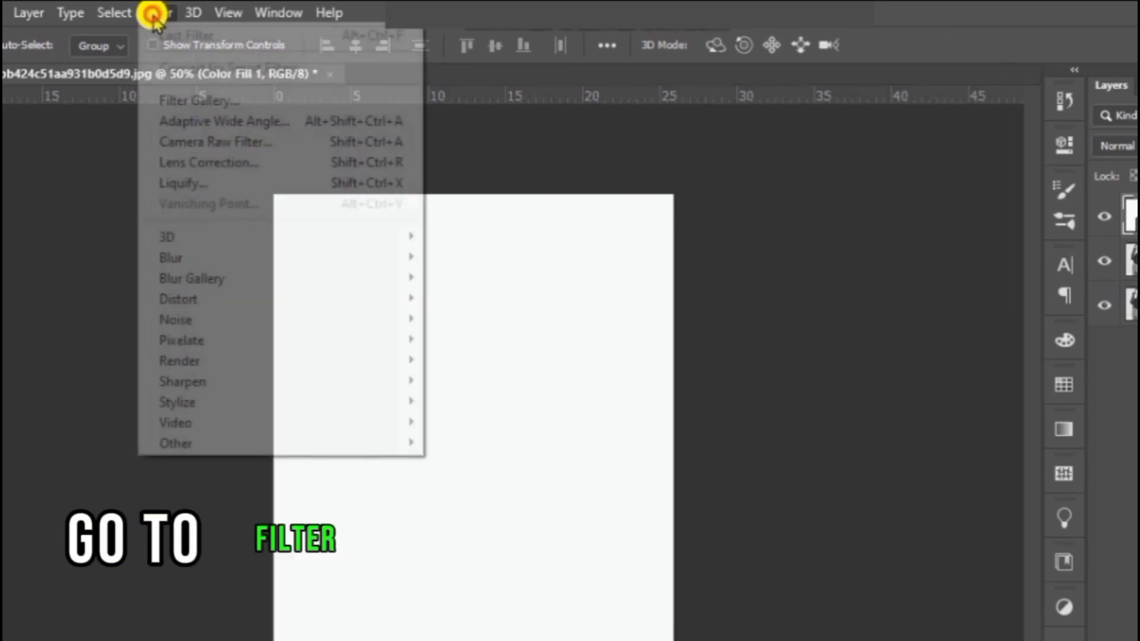
pyautogui.click(214, 100)
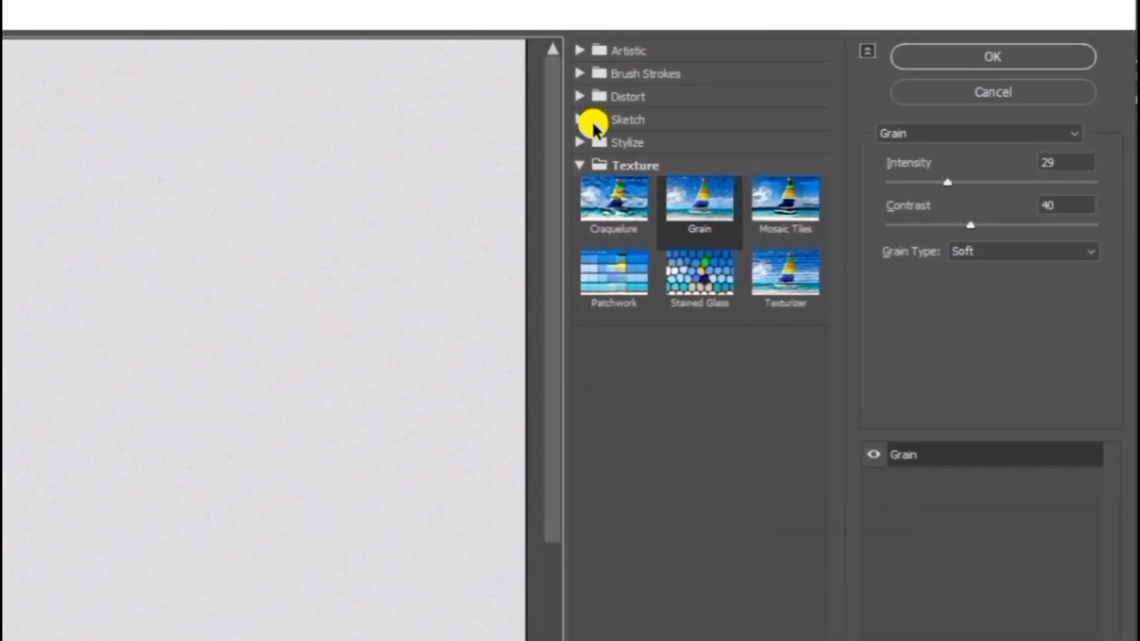
pyautogui.click(585, 121)
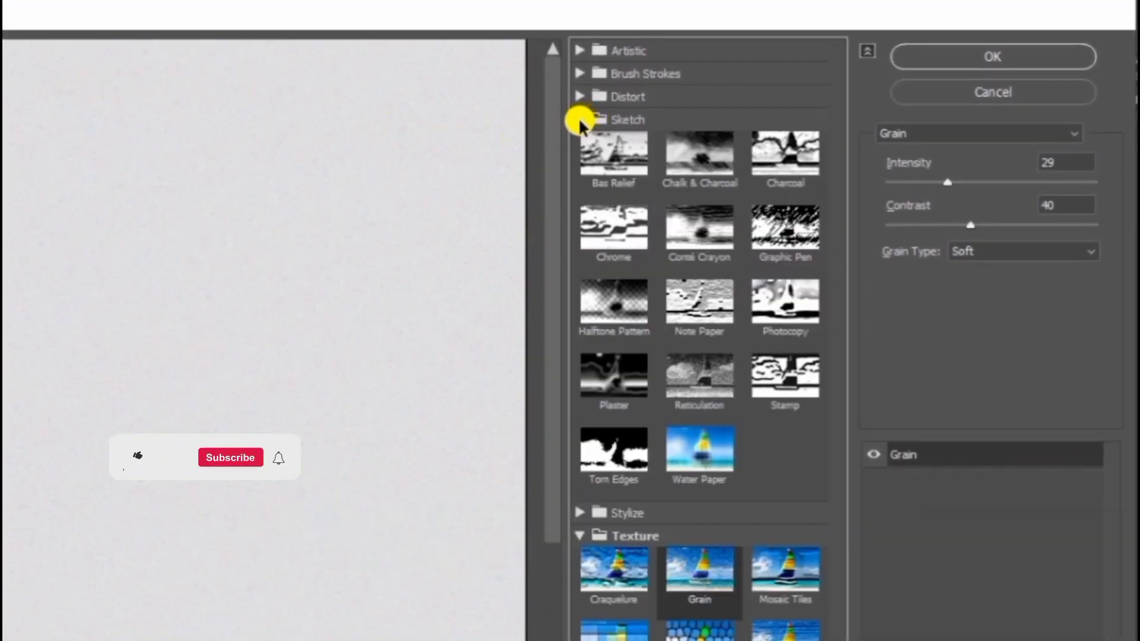
pyautogui.click(630, 313)
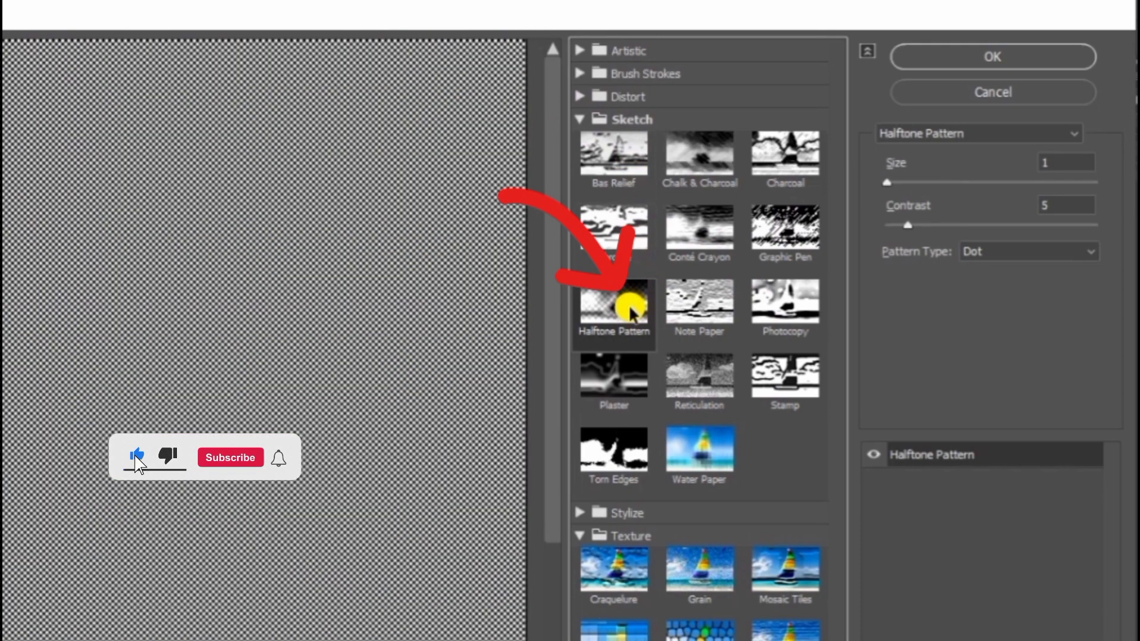
pyautogui.click(1069, 137)
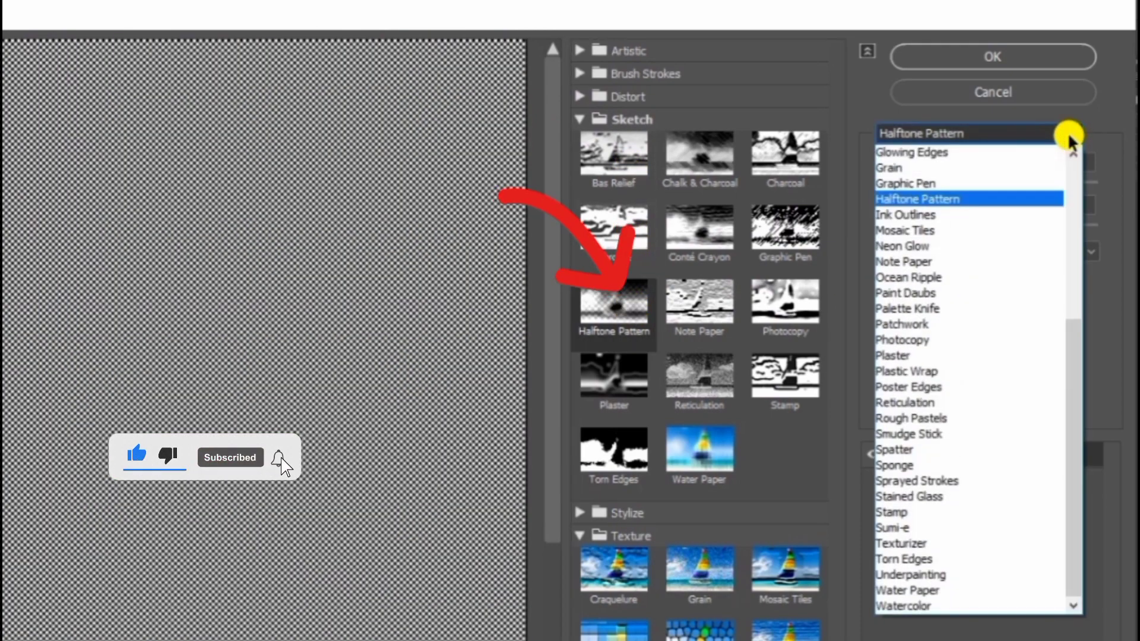
pyautogui.click(939, 198)
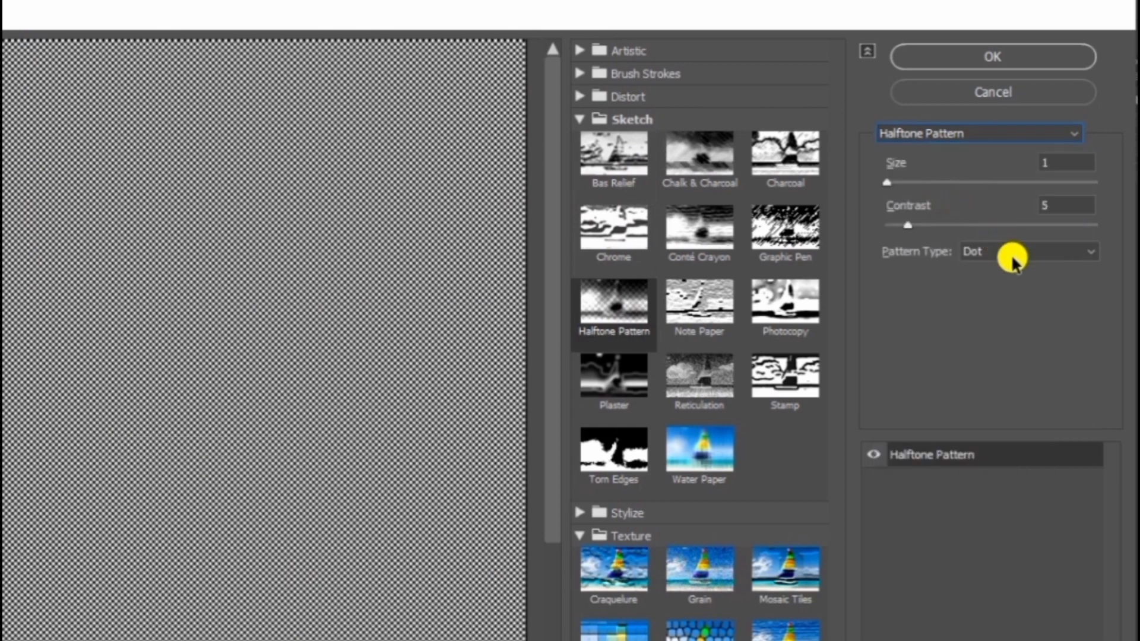
pyautogui.click(1072, 255)
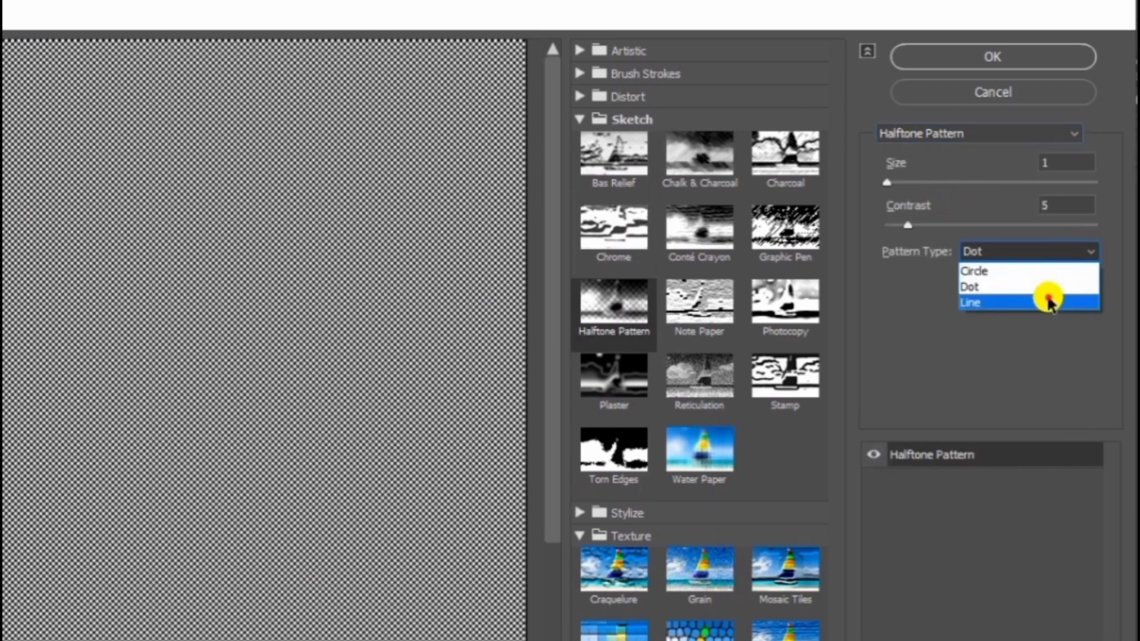
pyautogui.click(1049, 302)
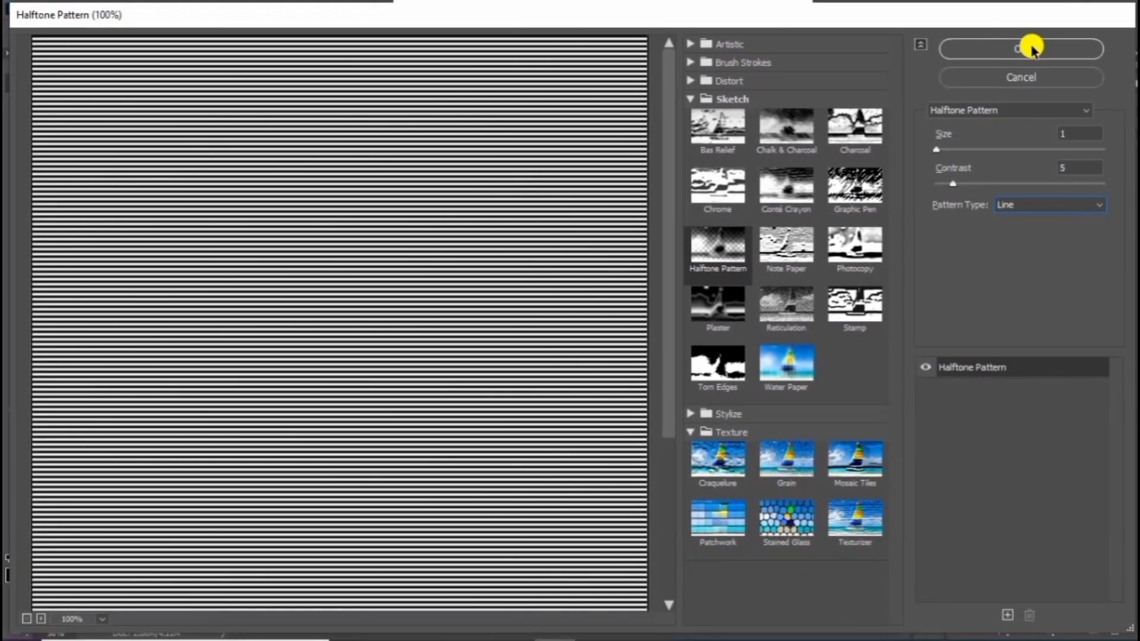
pyautogui.click(1031, 47)
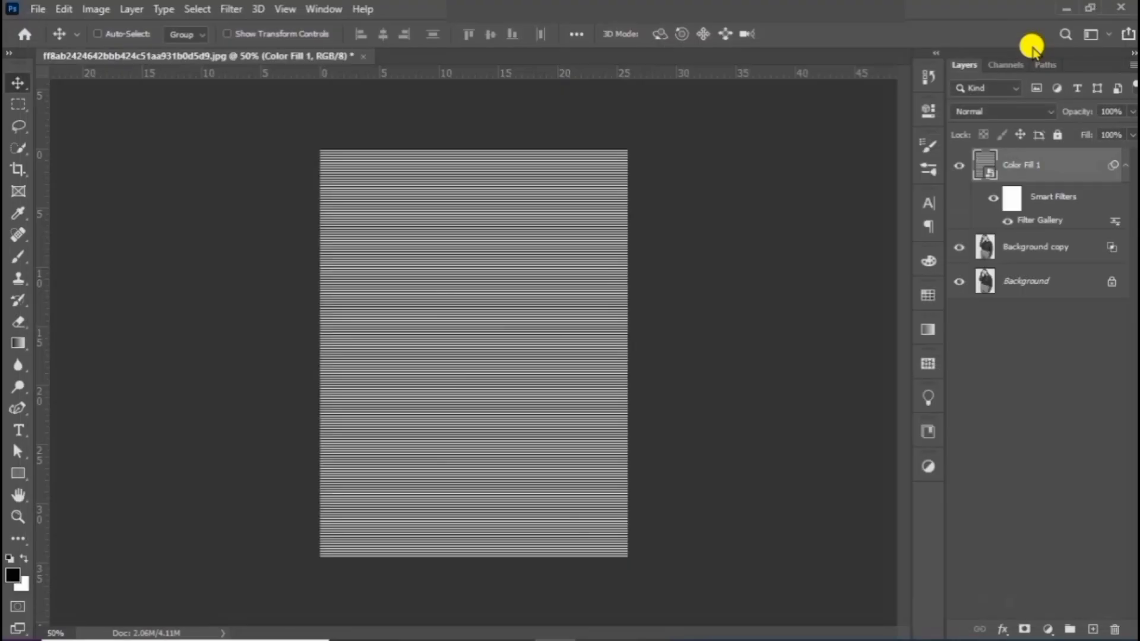
# Step: Set the striped fill layer's blend mode to Overlay and its opacity to 40%
pyautogui.click(1037, 110)
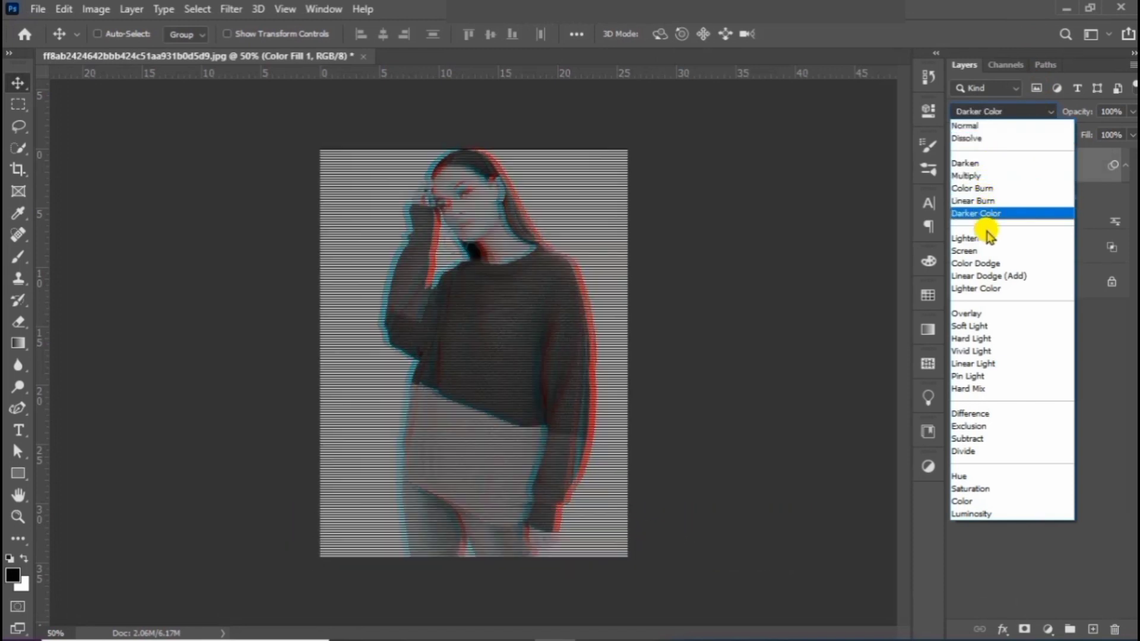
pyautogui.click(988, 313)
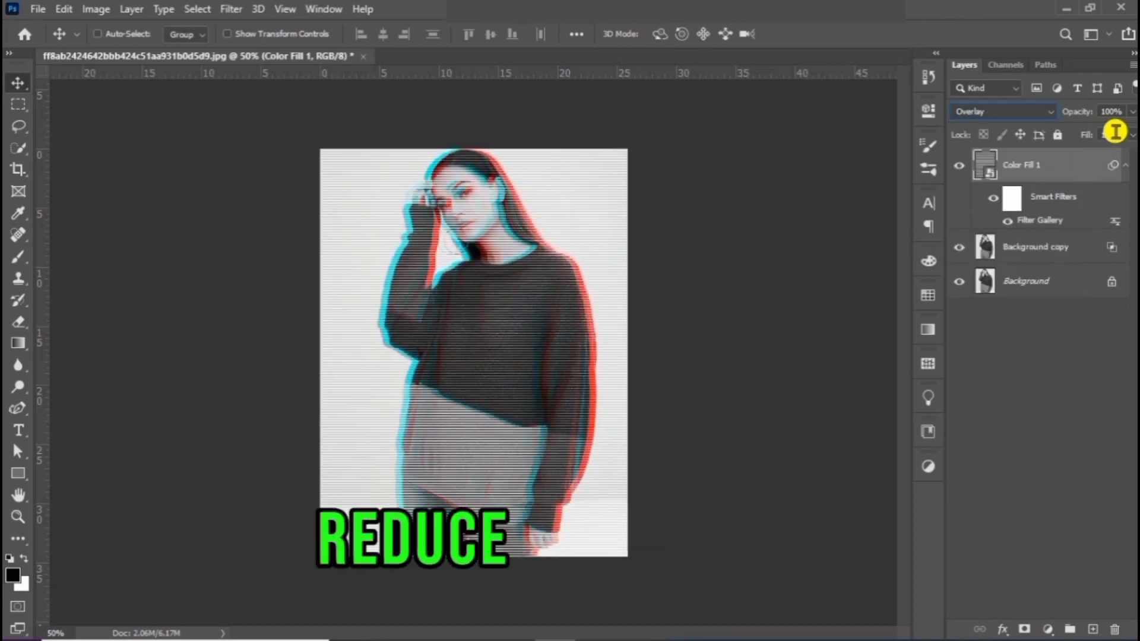
pyautogui.click(1132, 112)
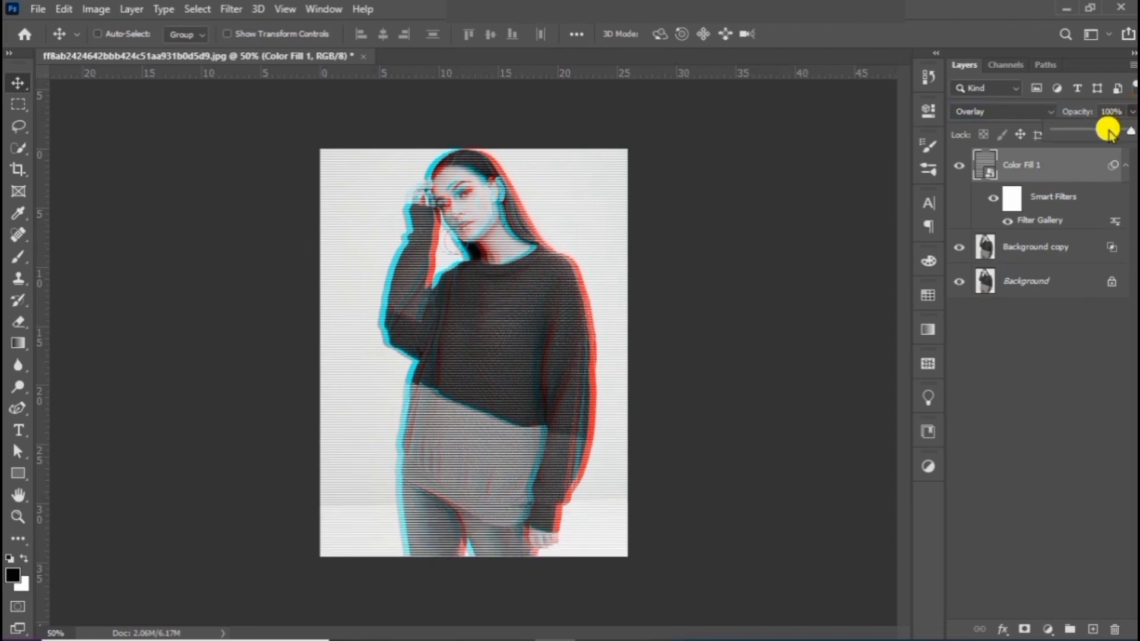
pyautogui.moveTo(1108, 129)
pyautogui.mouseDown()
pyautogui.moveTo(1118, 129)
pyautogui.moveTo(1048, 136)
pyautogui.moveTo(1098, 130)
pyautogui.mouseUp()
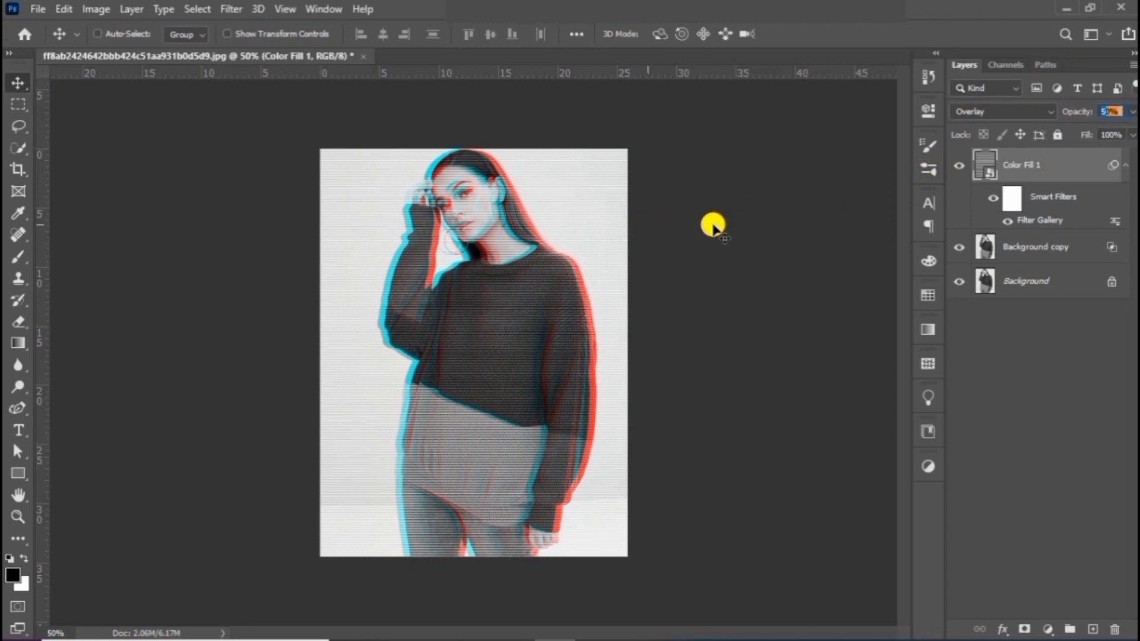
pyautogui.write('0')
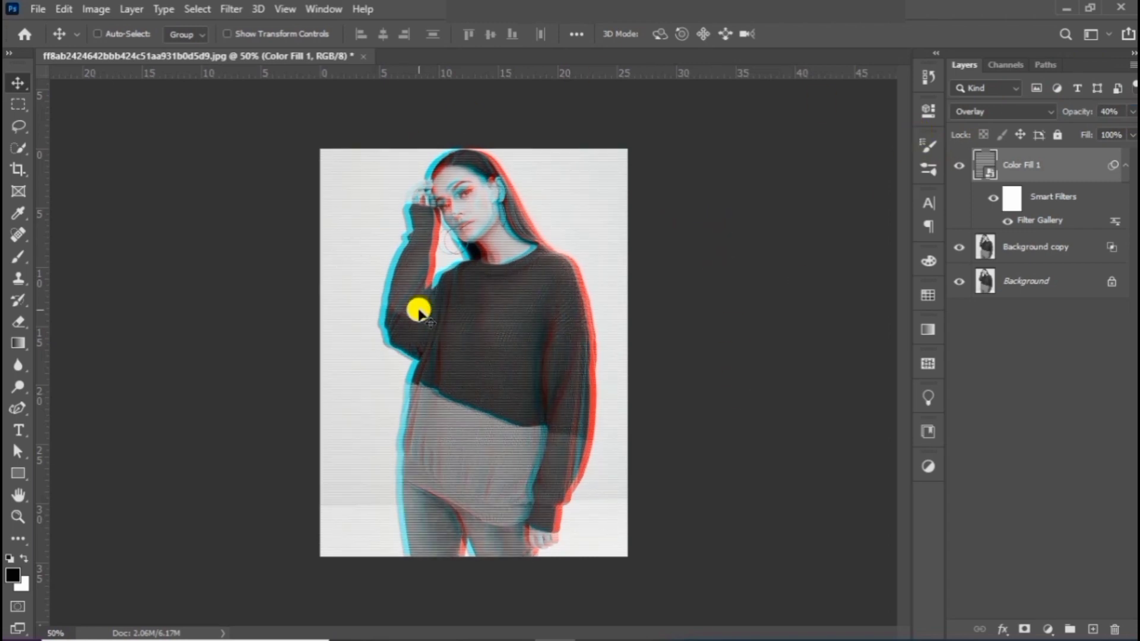
# Step: Stamp all visible layers into a new layer and shift a thin rectangular strip across the forehead sideways
pyautogui.hotkey('ctrl', 'shift', 'alt', 'e')
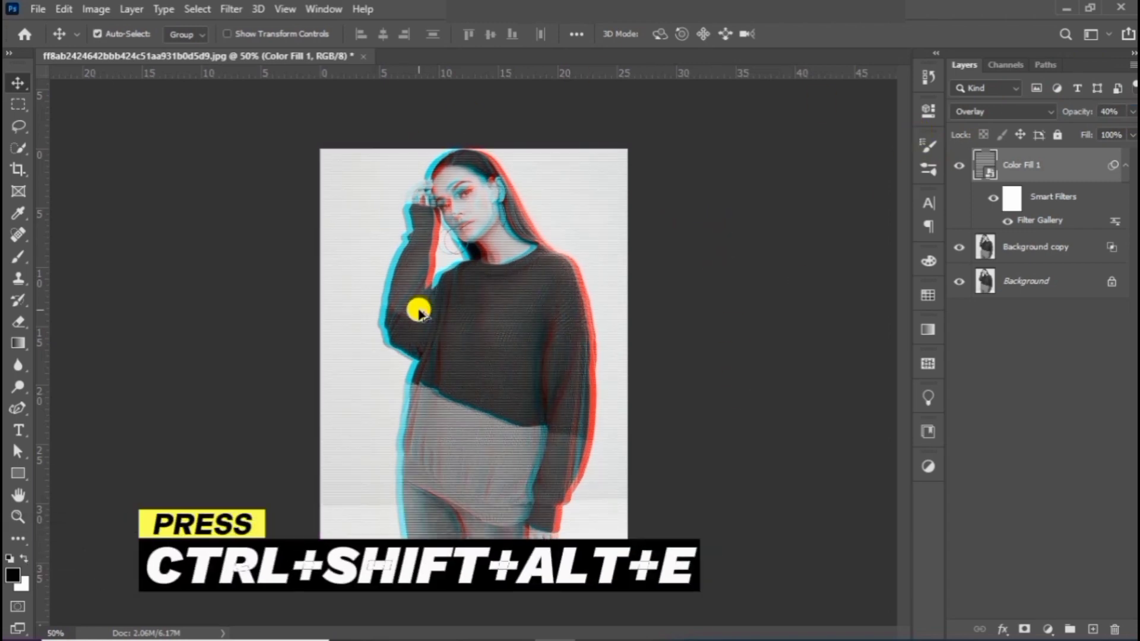
pyautogui.hotkey('ctrl', 'shift', 'alt', 'e')
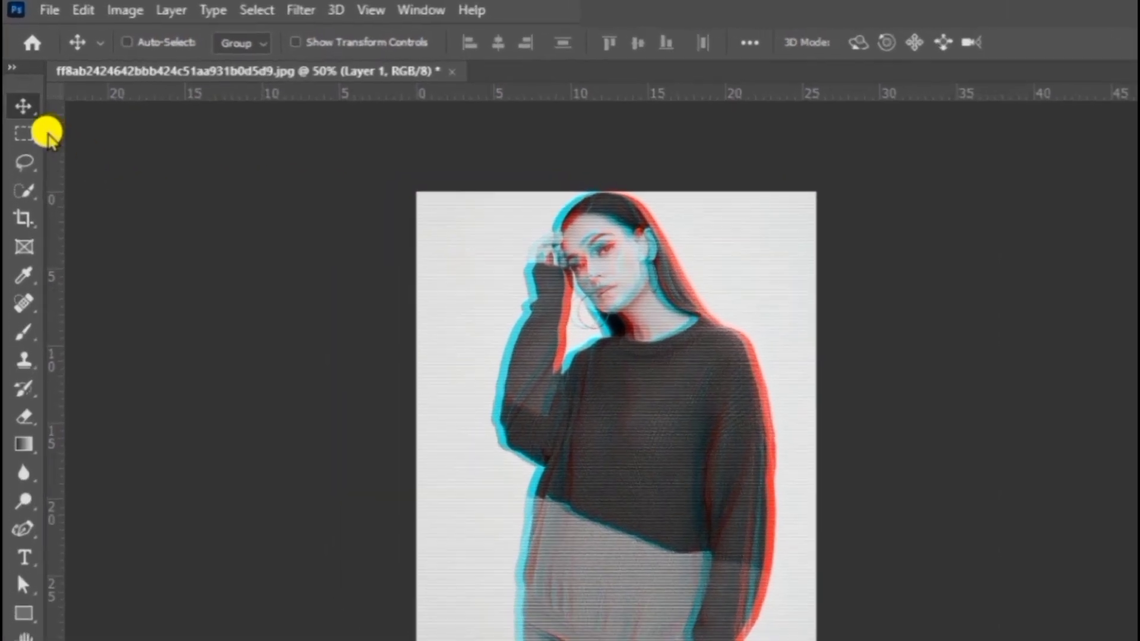
pyautogui.click(21, 103)
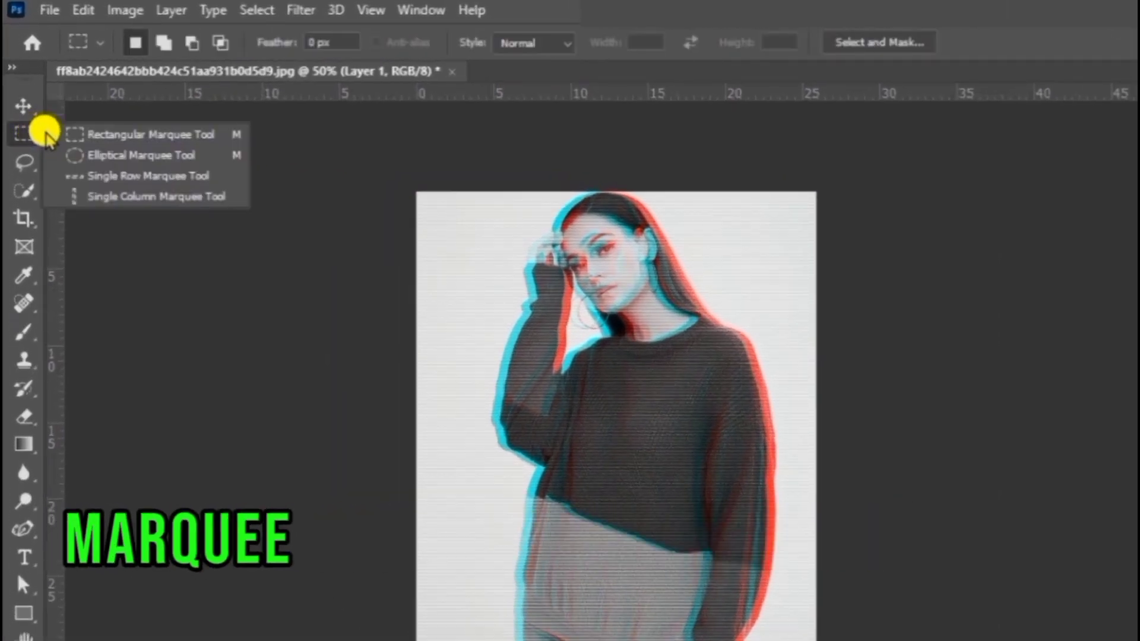
pyautogui.click(148, 134)
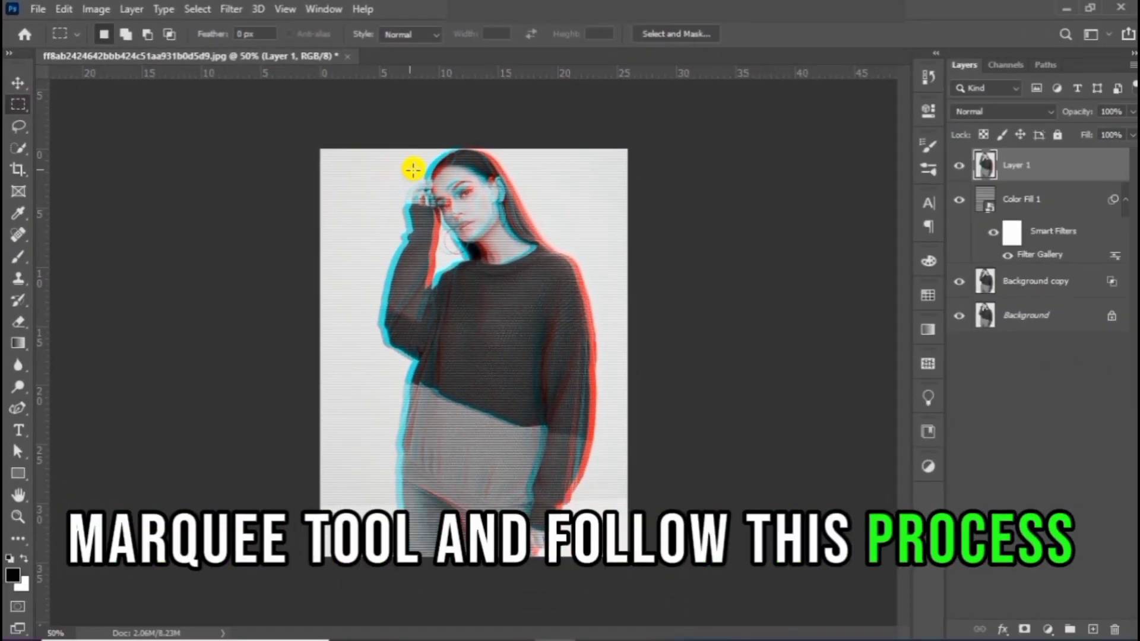
pyautogui.moveTo(420, 169); pyautogui.dragTo(473, 174)
pyautogui.click(18, 82)
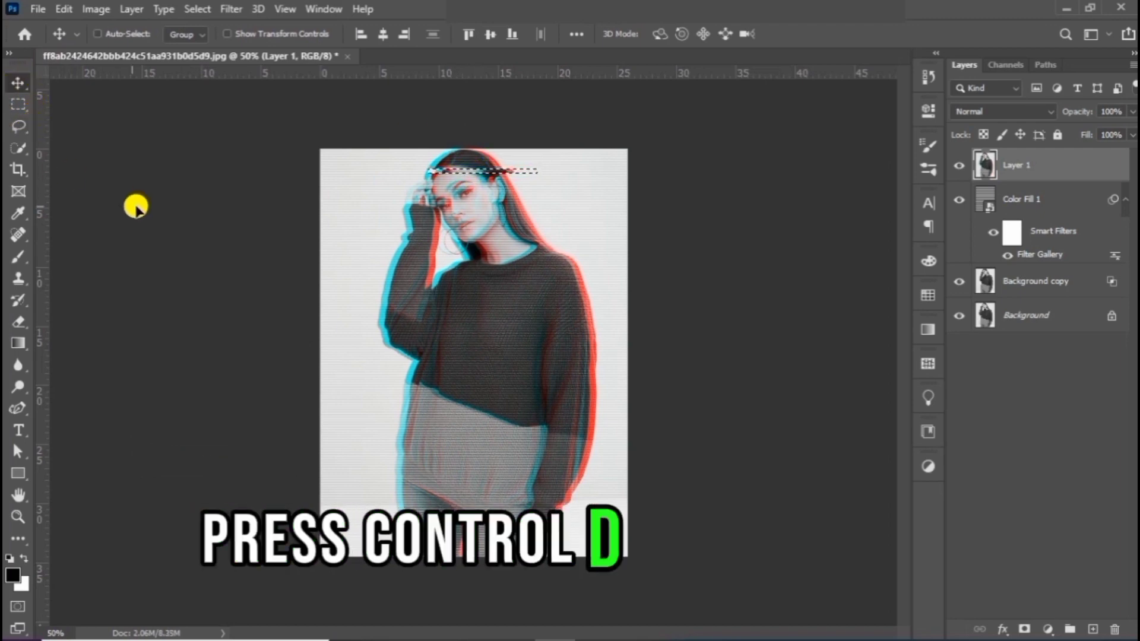
# Step: Clear the forehead selection, then shift a thin rectangular strip across the lower face and raised wrist sideways and deselect it
pyautogui.hotkey('ctrl', 'd')
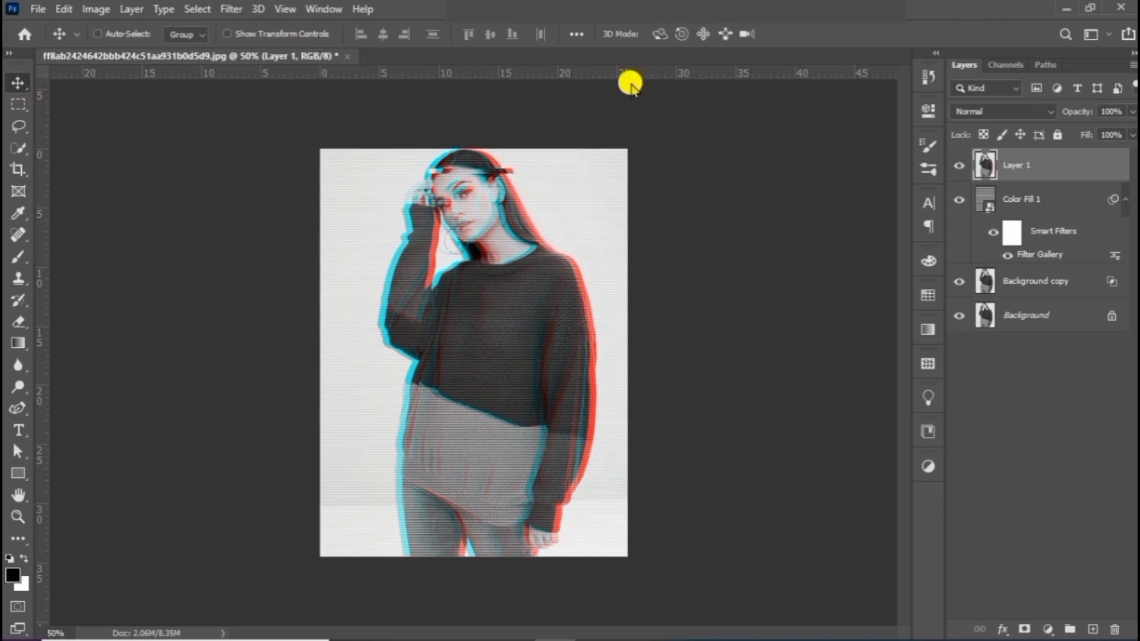
pyautogui.click(18, 104)
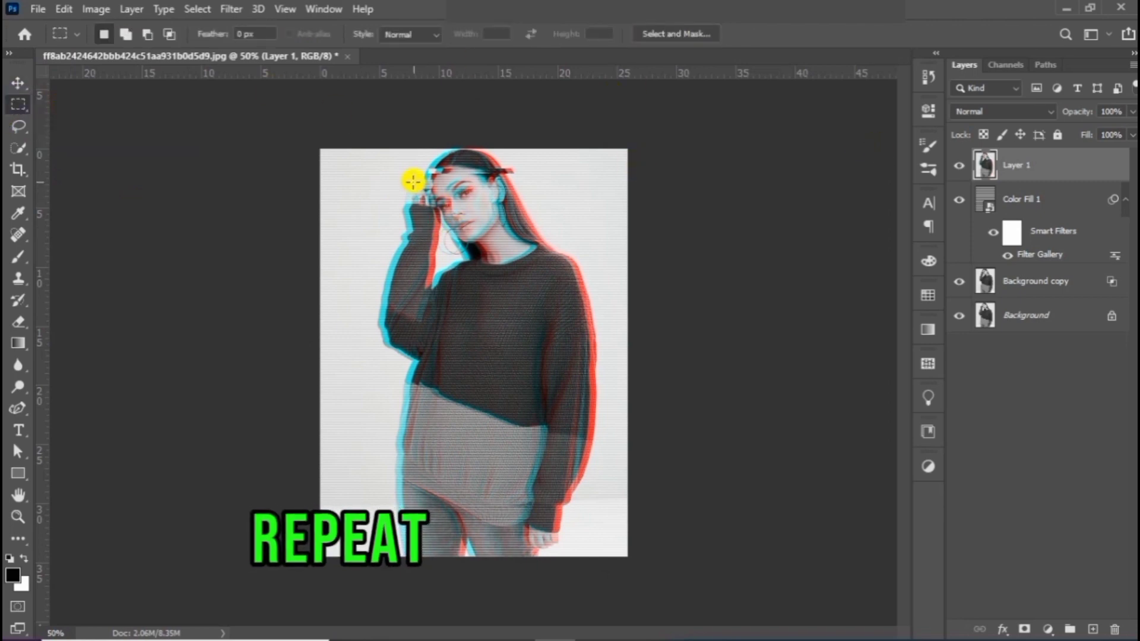
pyautogui.moveTo(409, 180); pyautogui.dragTo(535, 190)
pyautogui.moveTo(400, 211); pyautogui.dragTo(503, 216)
pyautogui.click(18, 82)
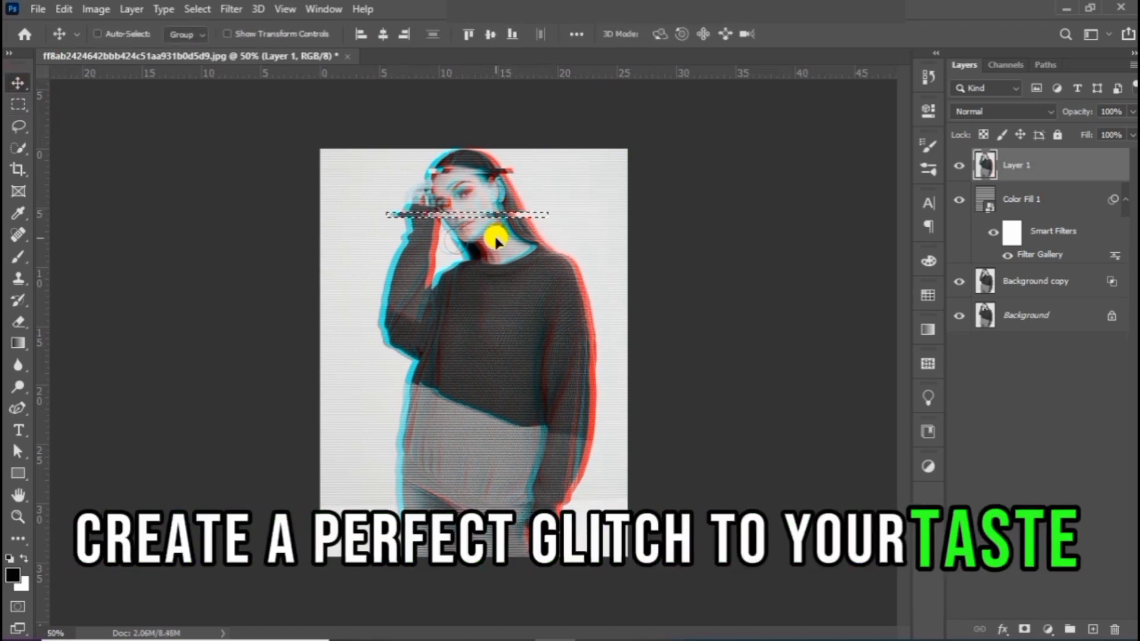
pyautogui.hotkey('ctrl', 'd')
# Step: Select a taller rectangular strip across the eyes, shift it slightly to the right and deselect it
pyautogui.moveTo(374, 183)
pyautogui.mouseDown()
pyautogui.moveTo(483, 203)
pyautogui.moveTo(417, 193)
pyautogui.moveTo(531, 190)
pyautogui.moveTo(548, 204)
pyautogui.mouseUp()
pyautogui.hotkey('ctrl', 'z')
pyautogui.click(14, 104)
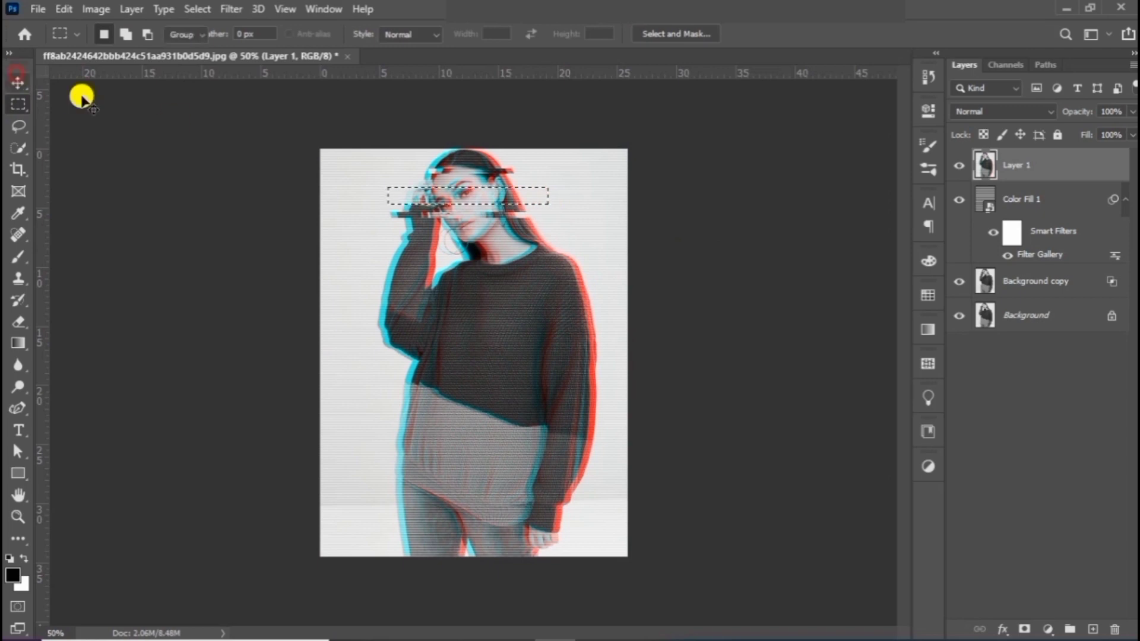
pyautogui.press('v')
pyautogui.moveTo(437, 184); pyautogui.dragTo(451, 196)
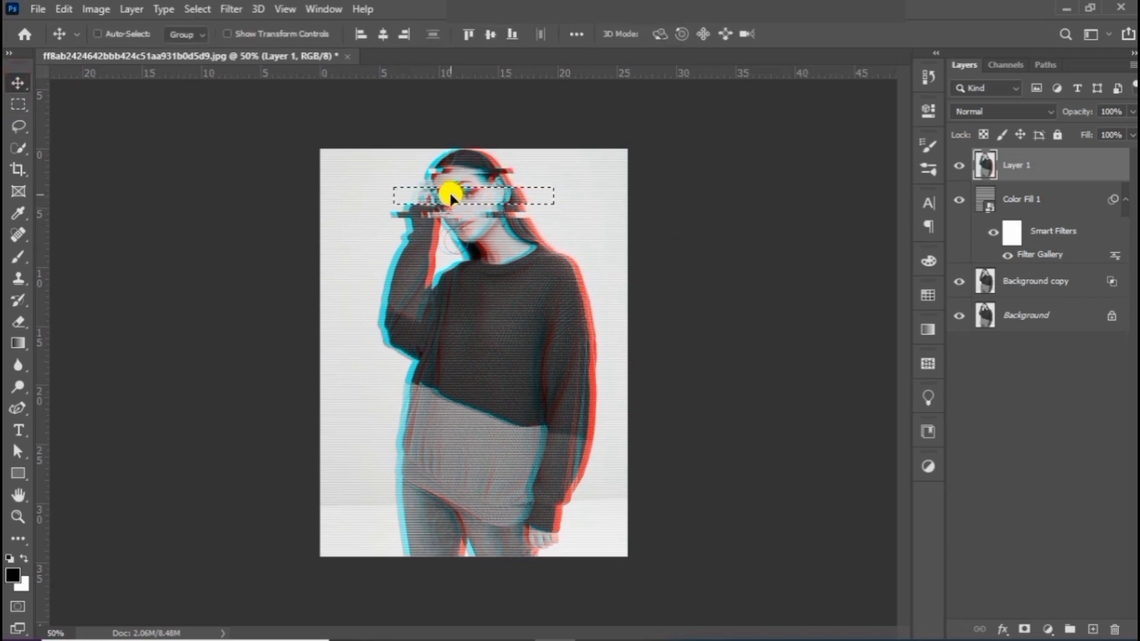
pyautogui.hotkey('ctrl', 'd')
# Step: Select a wide band across the sweater's light lower panel, shift it slightly to the left and deselect it
pyautogui.moveTo(392, 368); pyautogui.dragTo(415, 356)
pyautogui.hotkey('ctrl', 'z')
pyautogui.click(18, 104)
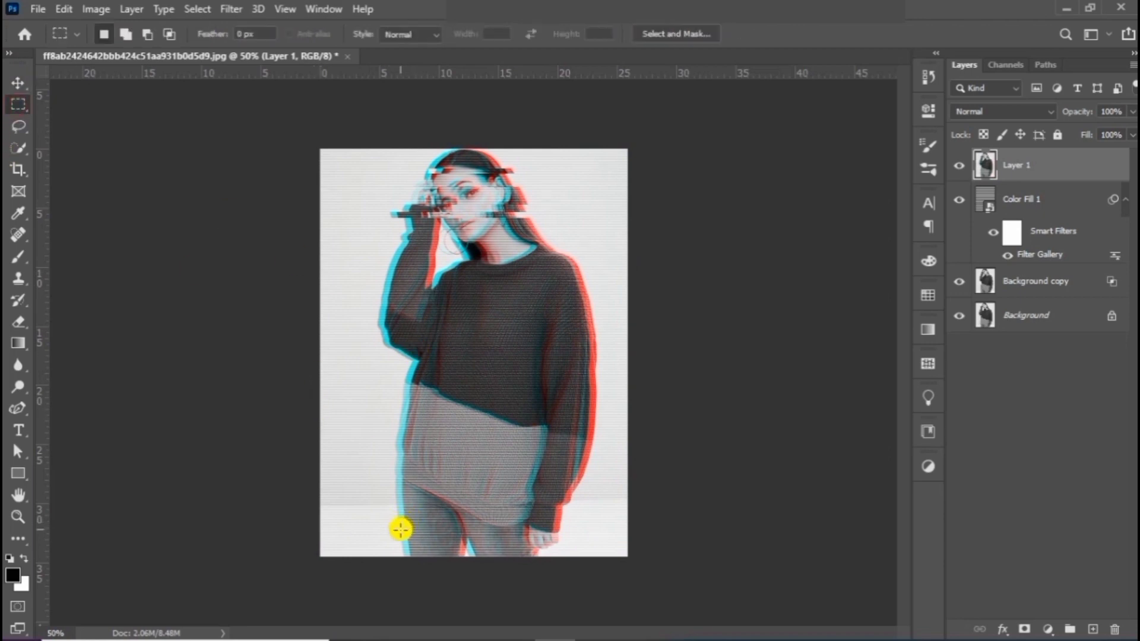
pyautogui.moveTo(387, 429); pyautogui.dragTo(612, 455)
pyautogui.click(13, 82)
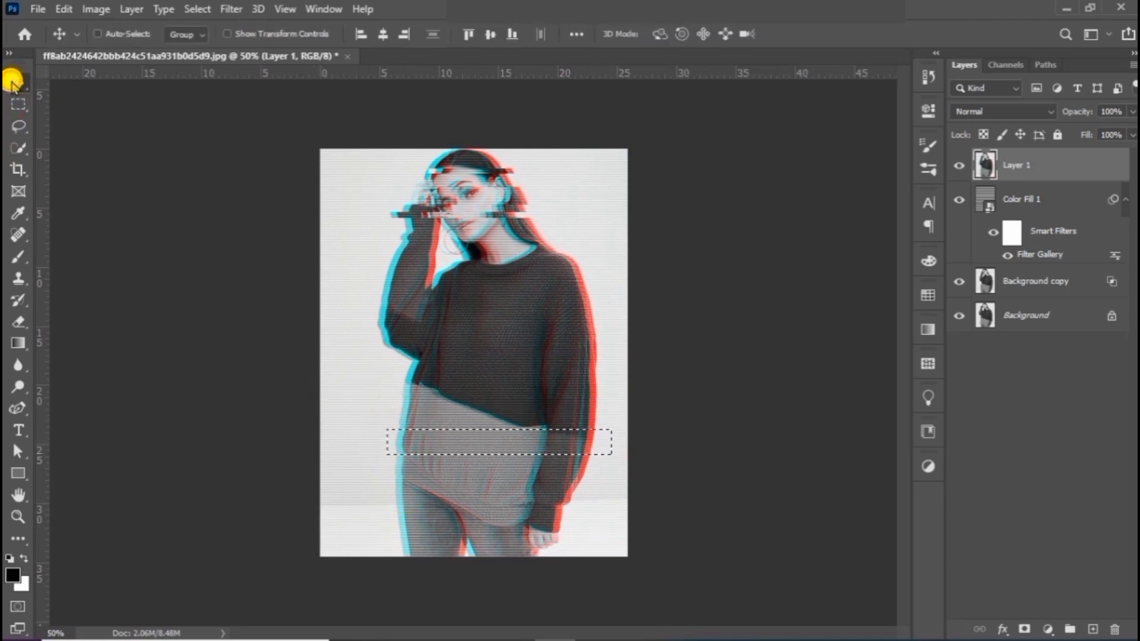
pyautogui.moveTo(514, 439)
pyautogui.mouseDown()
pyautogui.moveTo(491, 437)
pyautogui.moveTo(517, 443)
pyautogui.mouseUp()
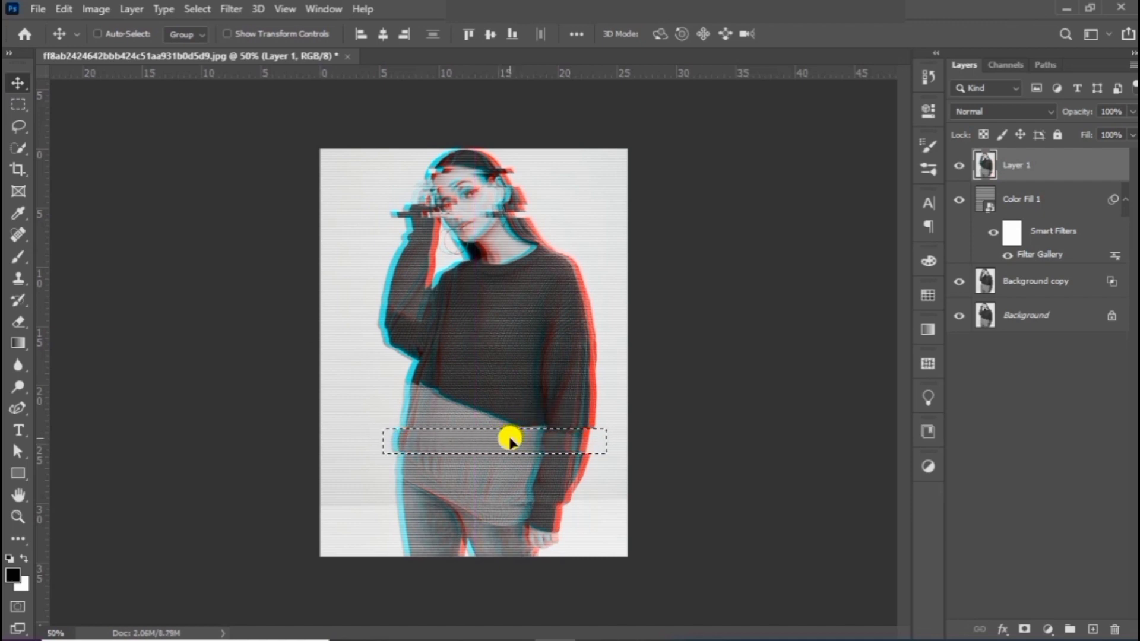
pyautogui.hotkey('ctrl', 'd')
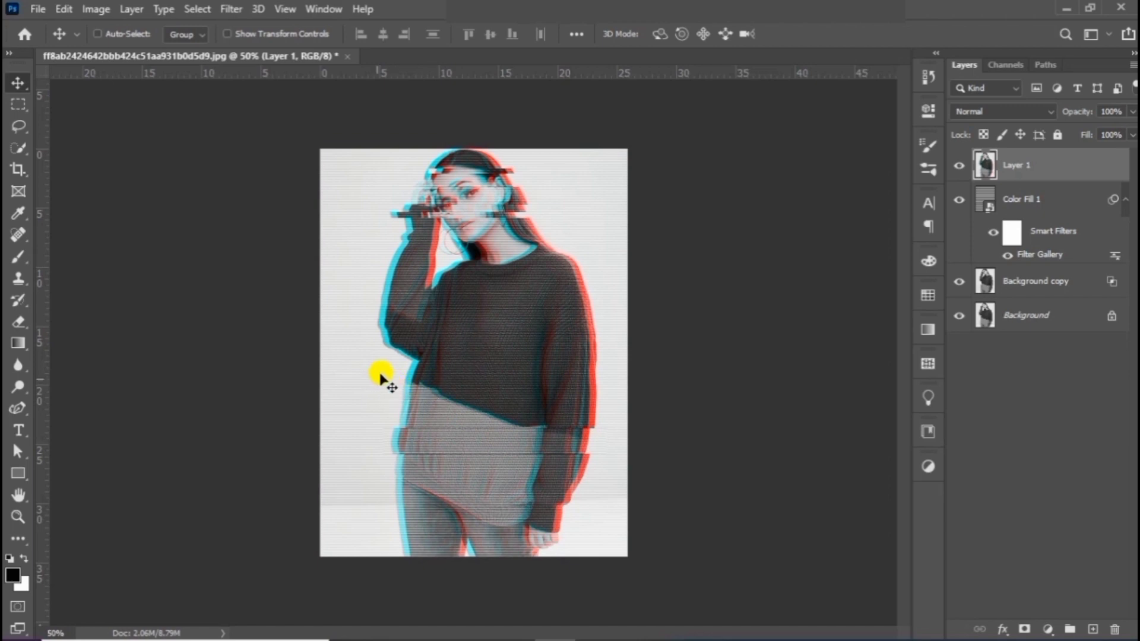
# Step: Shift a strip about 17.6 cm wide and 0.64 cm high, just above the lower sweater band, sideways and deselect it
pyautogui.moveTo(397, 409); pyautogui.dragTo(605, 420)
pyautogui.click(25, 98)
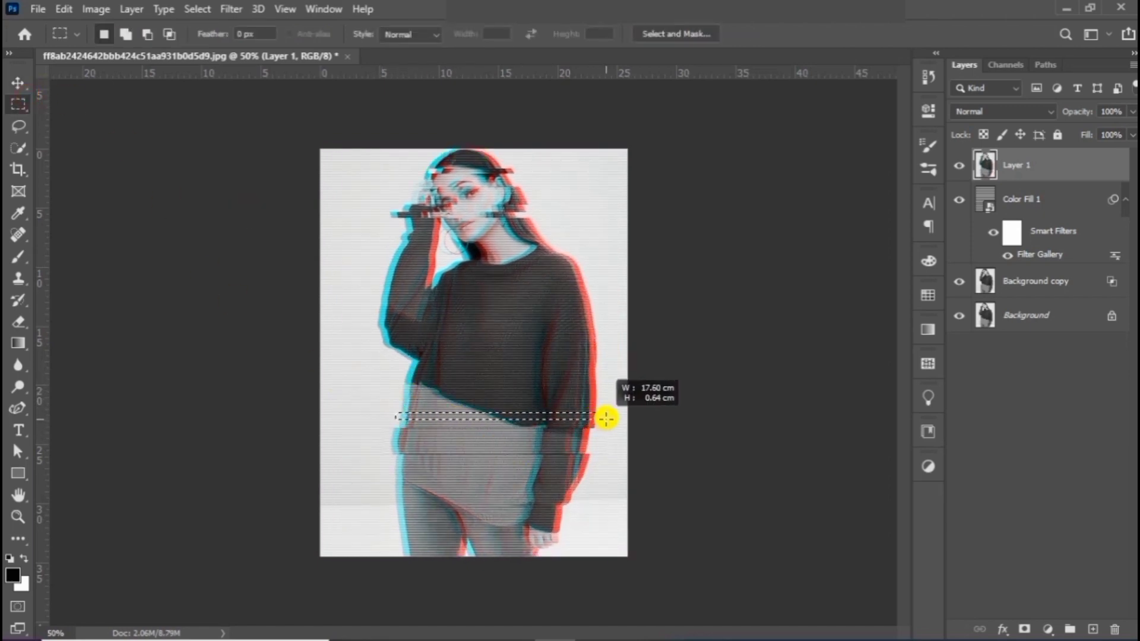
pyautogui.click(18, 83)
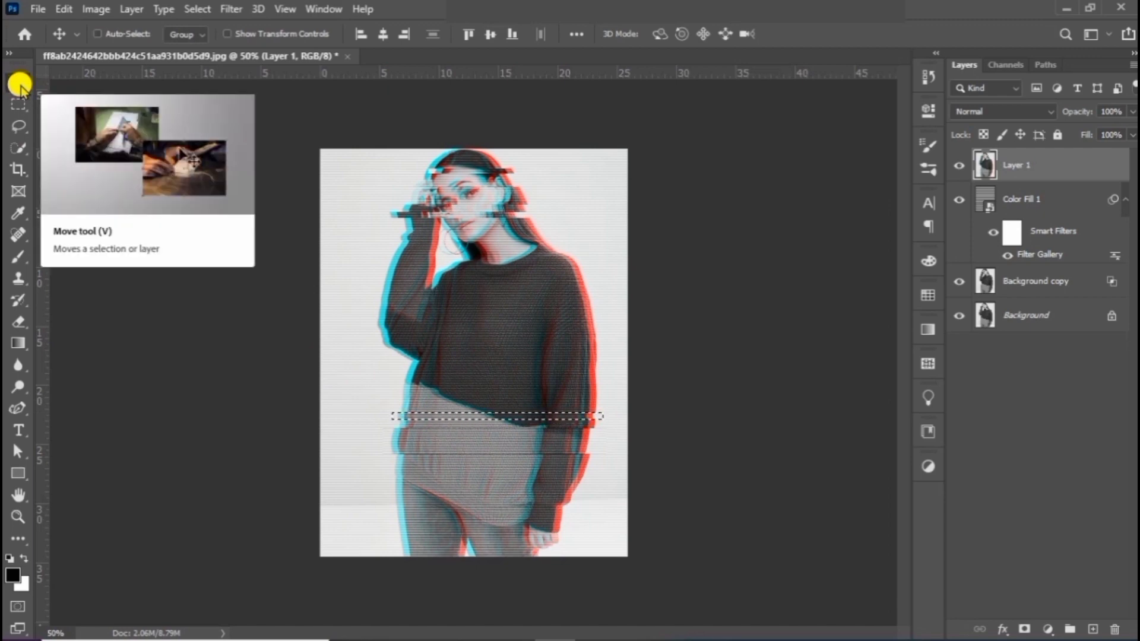
pyautogui.hotkey('ctrl', 'd')
# Step: Select a tall band across the sweater's middle below the elbow, shift it slightly to the left and deselect it
pyautogui.click(18, 104)
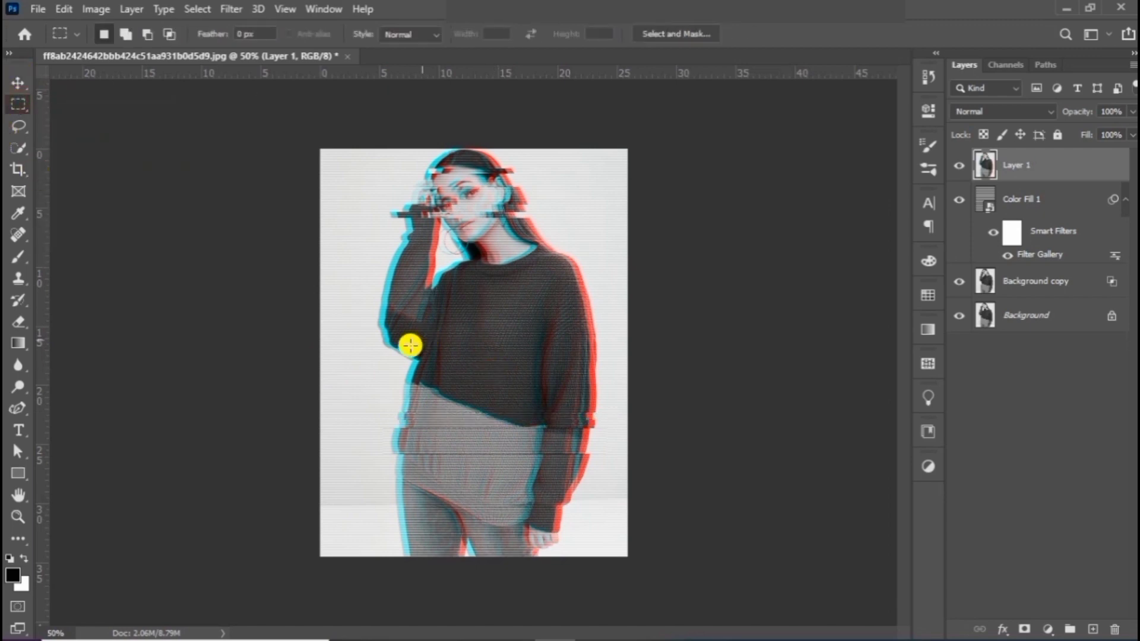
pyautogui.moveTo(380, 338); pyautogui.dragTo(616, 384)
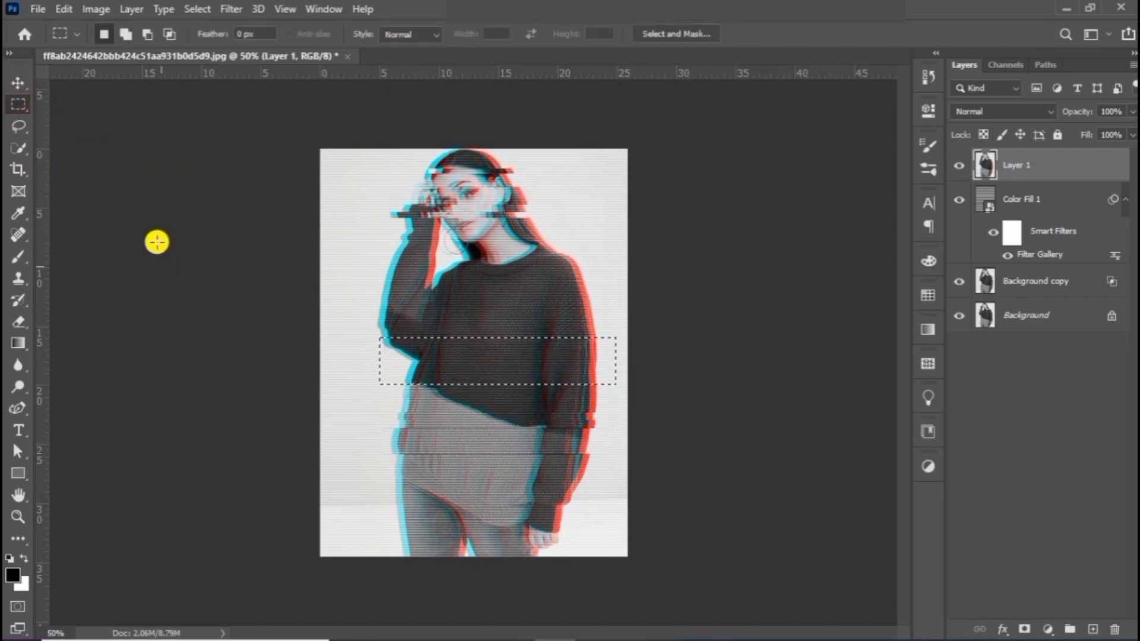
pyautogui.click(19, 83)
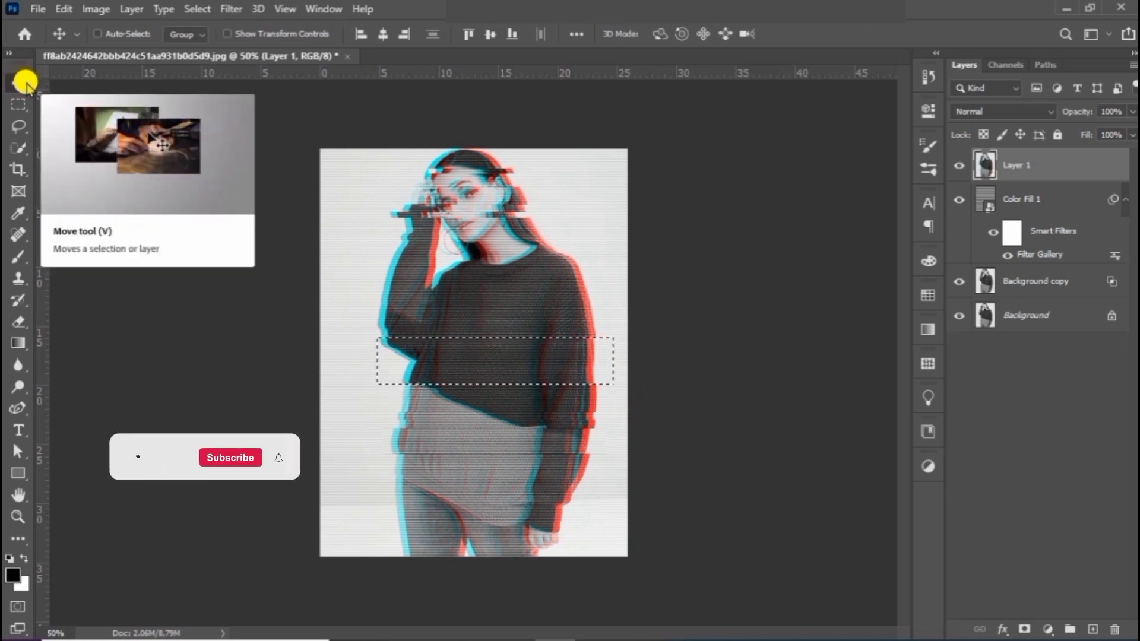
pyautogui.hotkey('ctrl', 'd')
# Step: Select a thin strip across the torso at elbow height and shift it slightly to the right
pyautogui.click(19, 104)
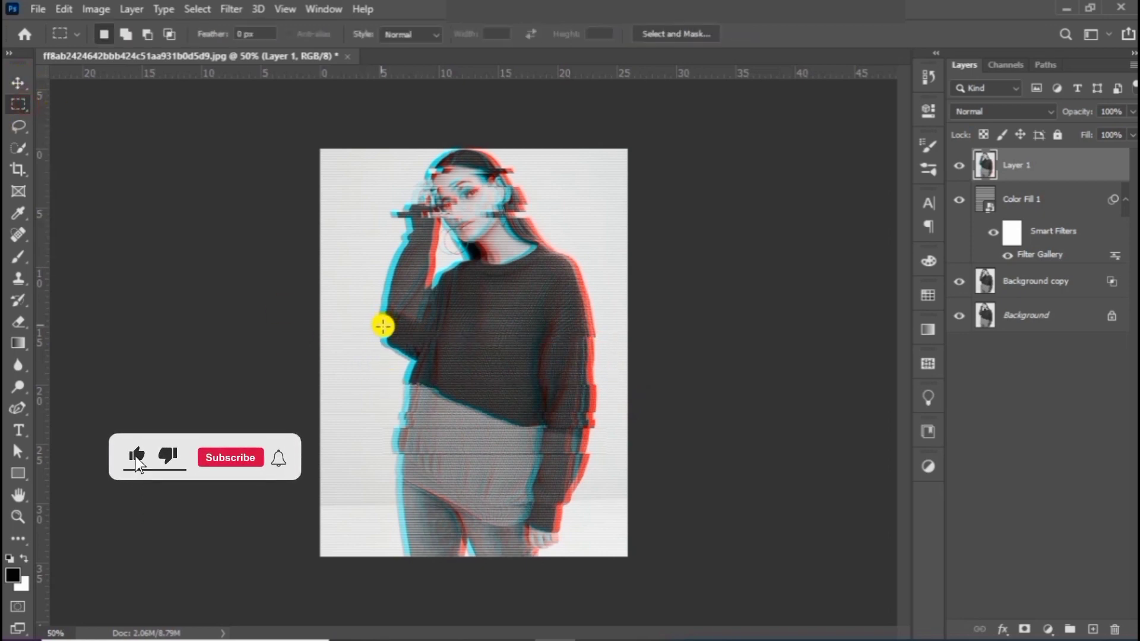
pyautogui.moveTo(383, 327); pyautogui.dragTo(612, 340)
pyautogui.click(19, 82)
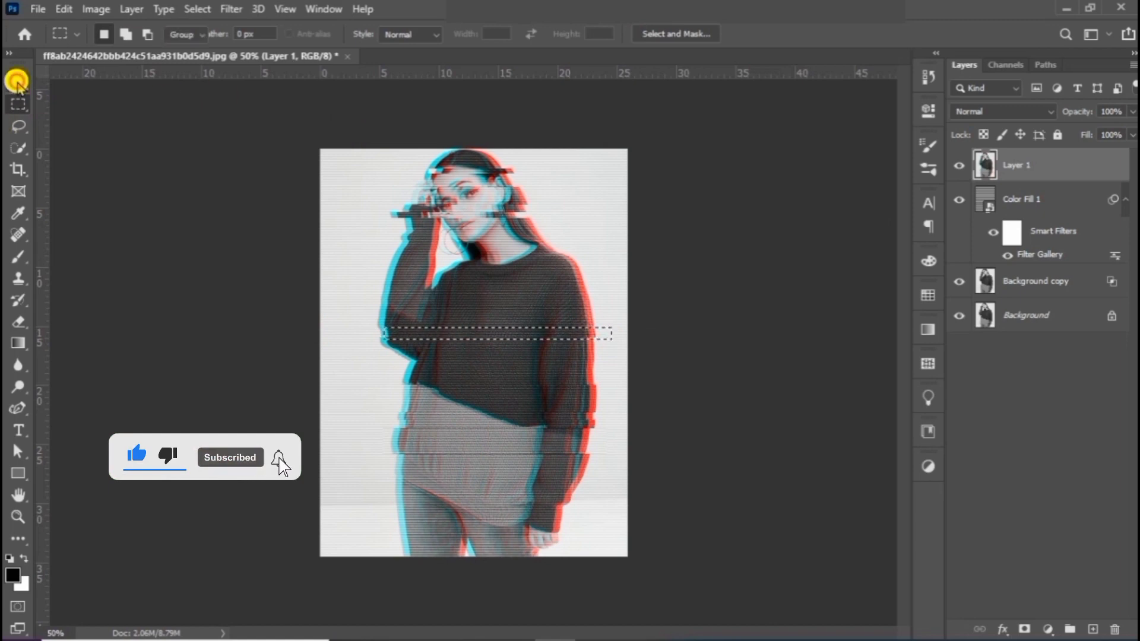
pyautogui.hotkey('shift', 'Right')
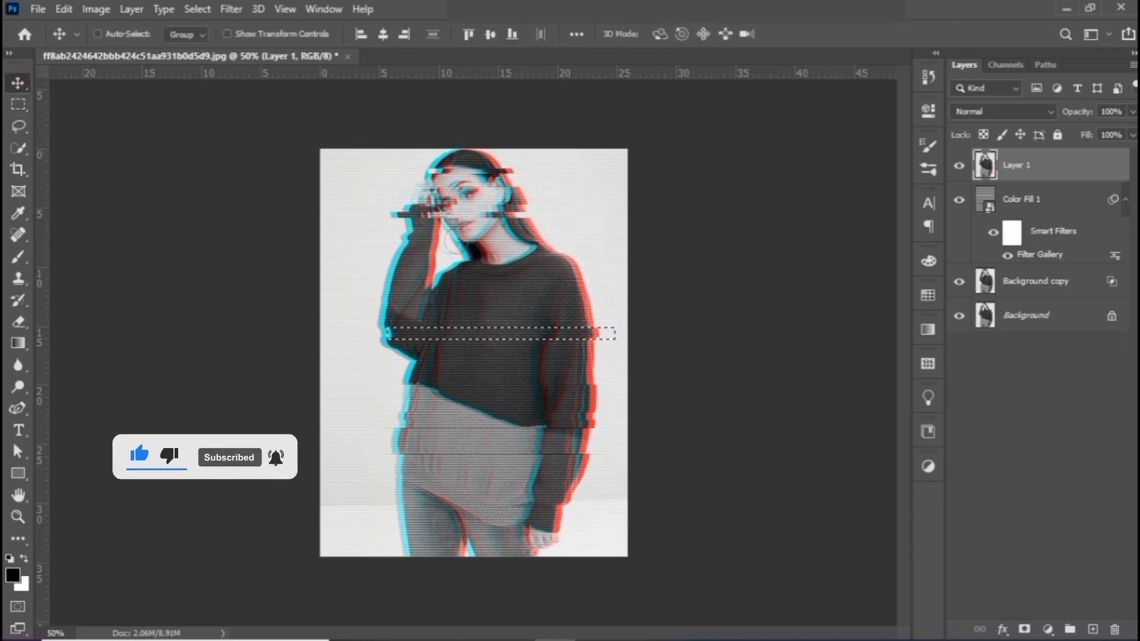